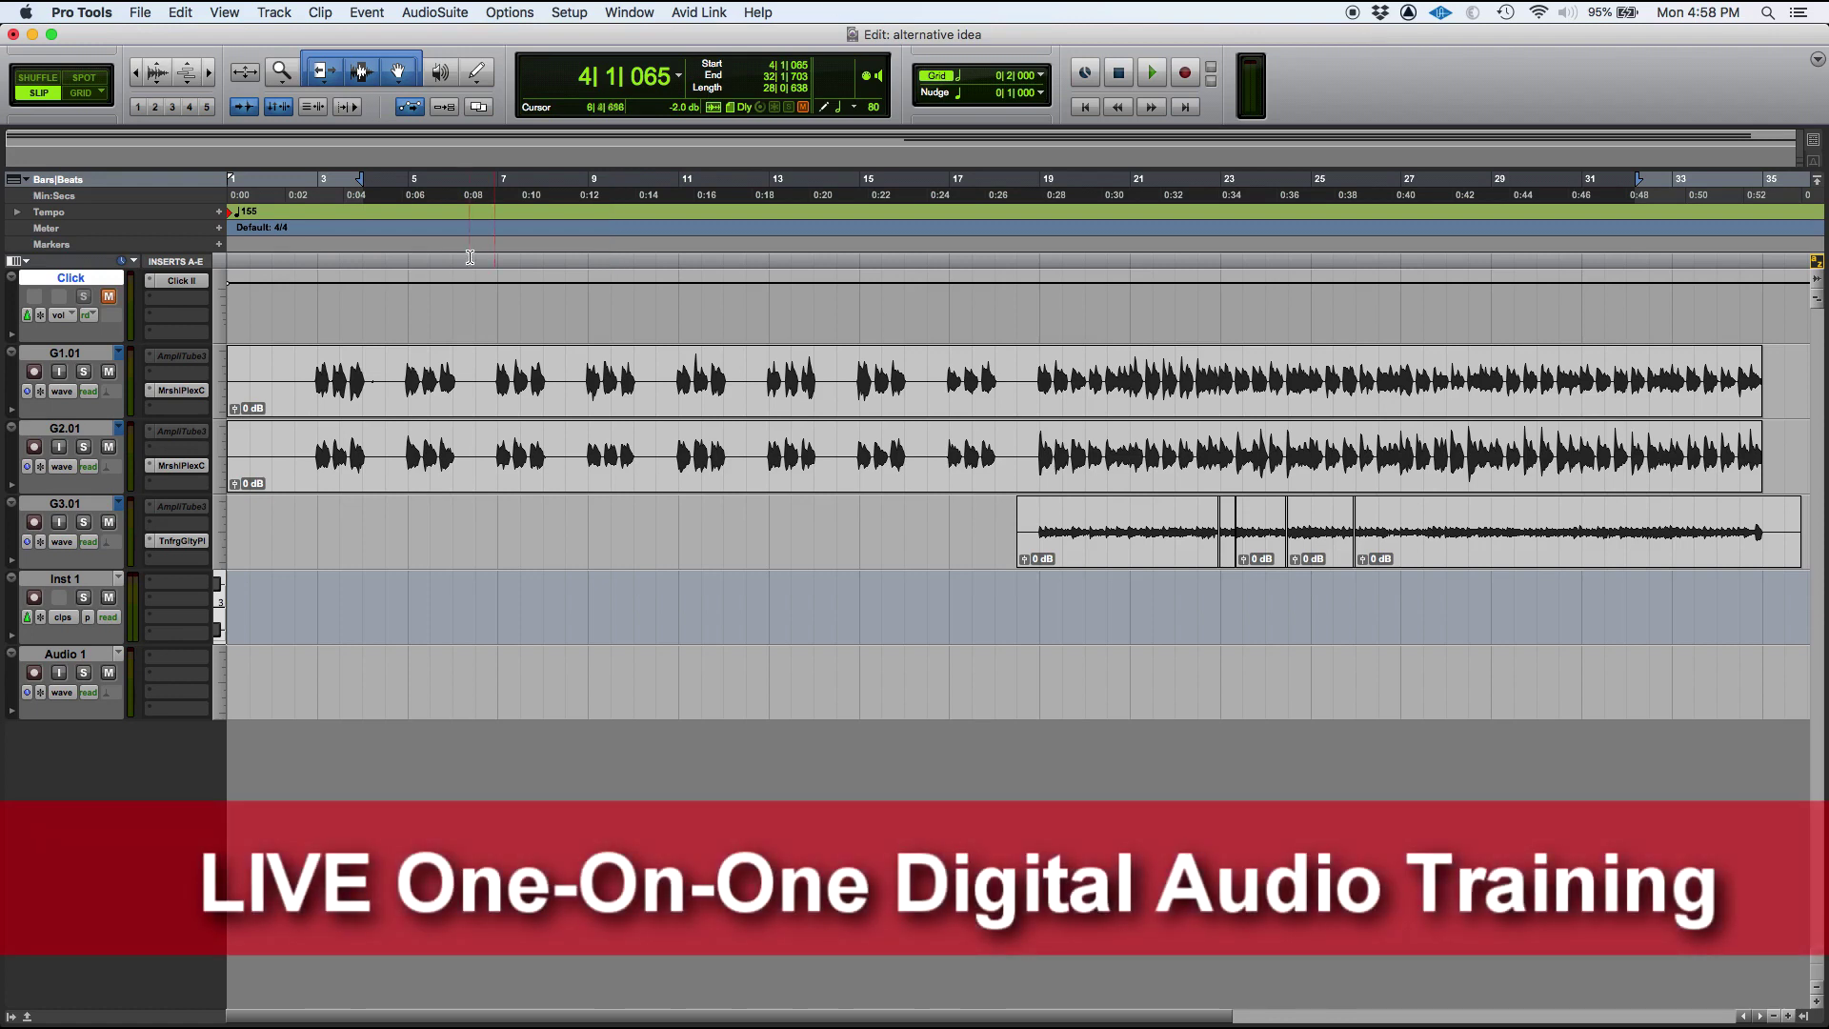
Switch to Grid edit mode with F4 and snap the edit point onto bar 5 (5|1|000).
{"action": "left_click", "coordinate": [442, 284]}
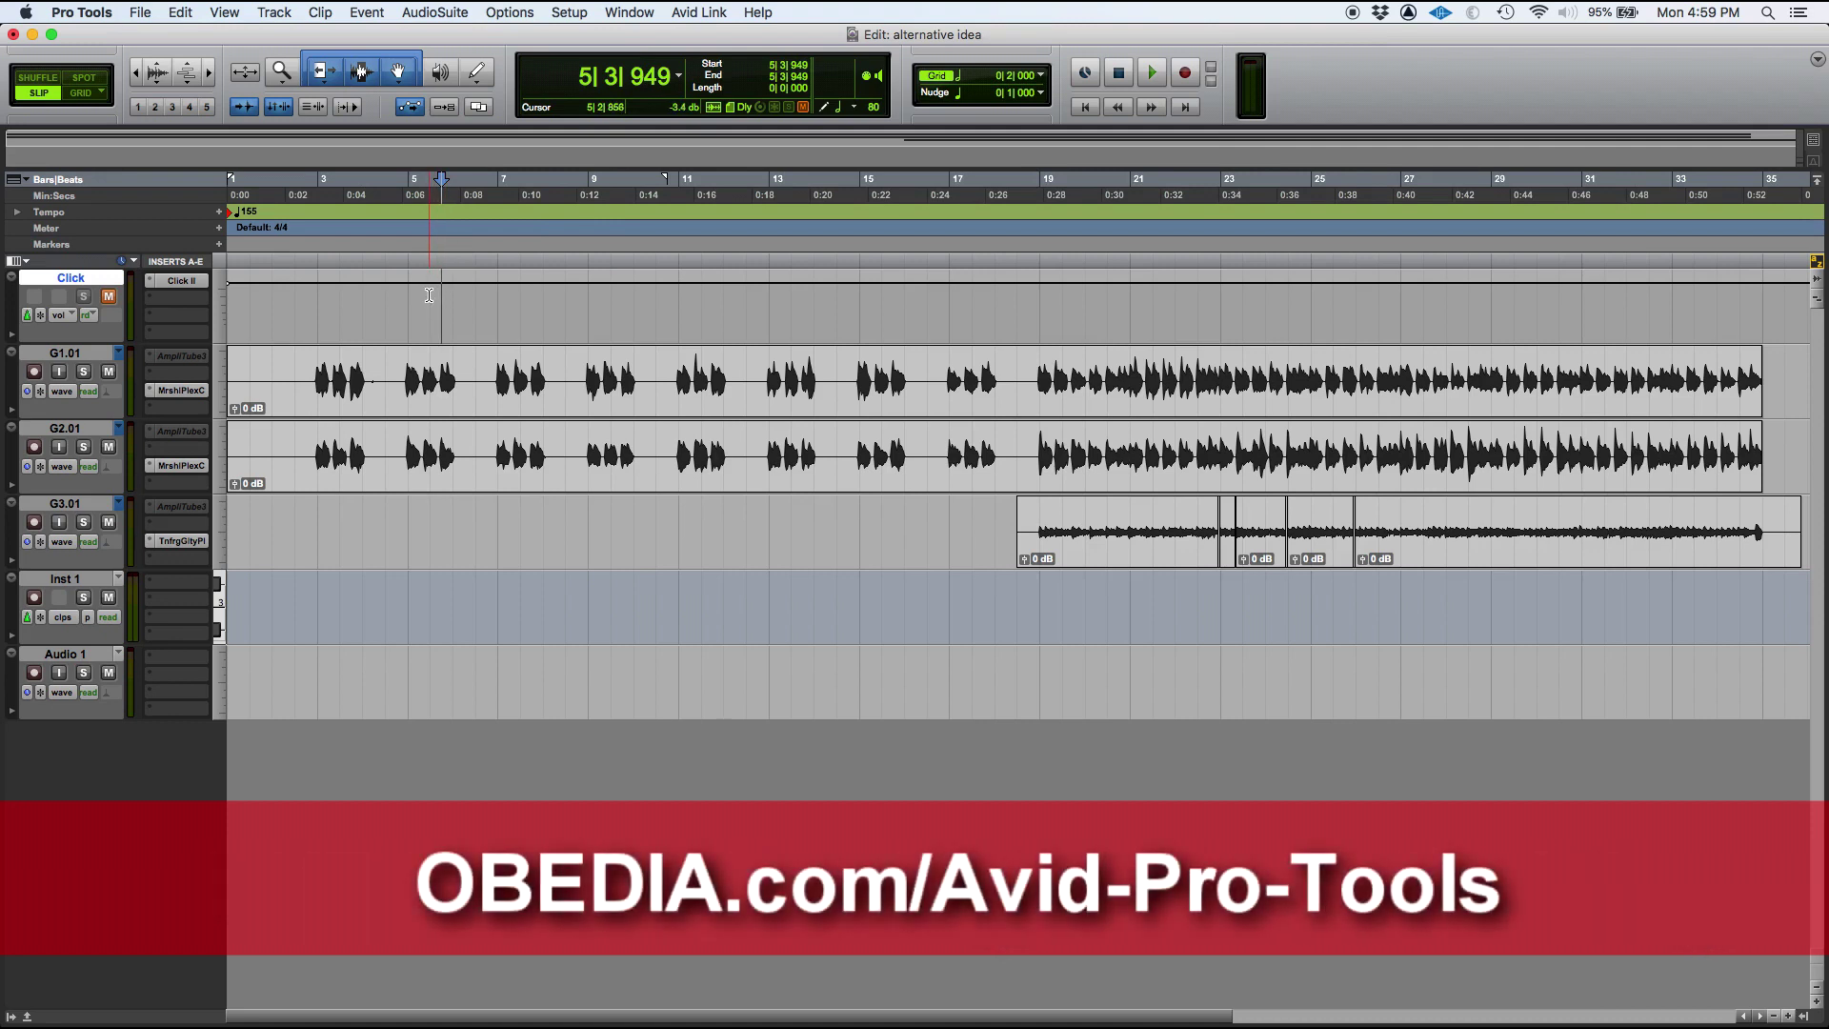
{"action": "key", "text": "F4"}
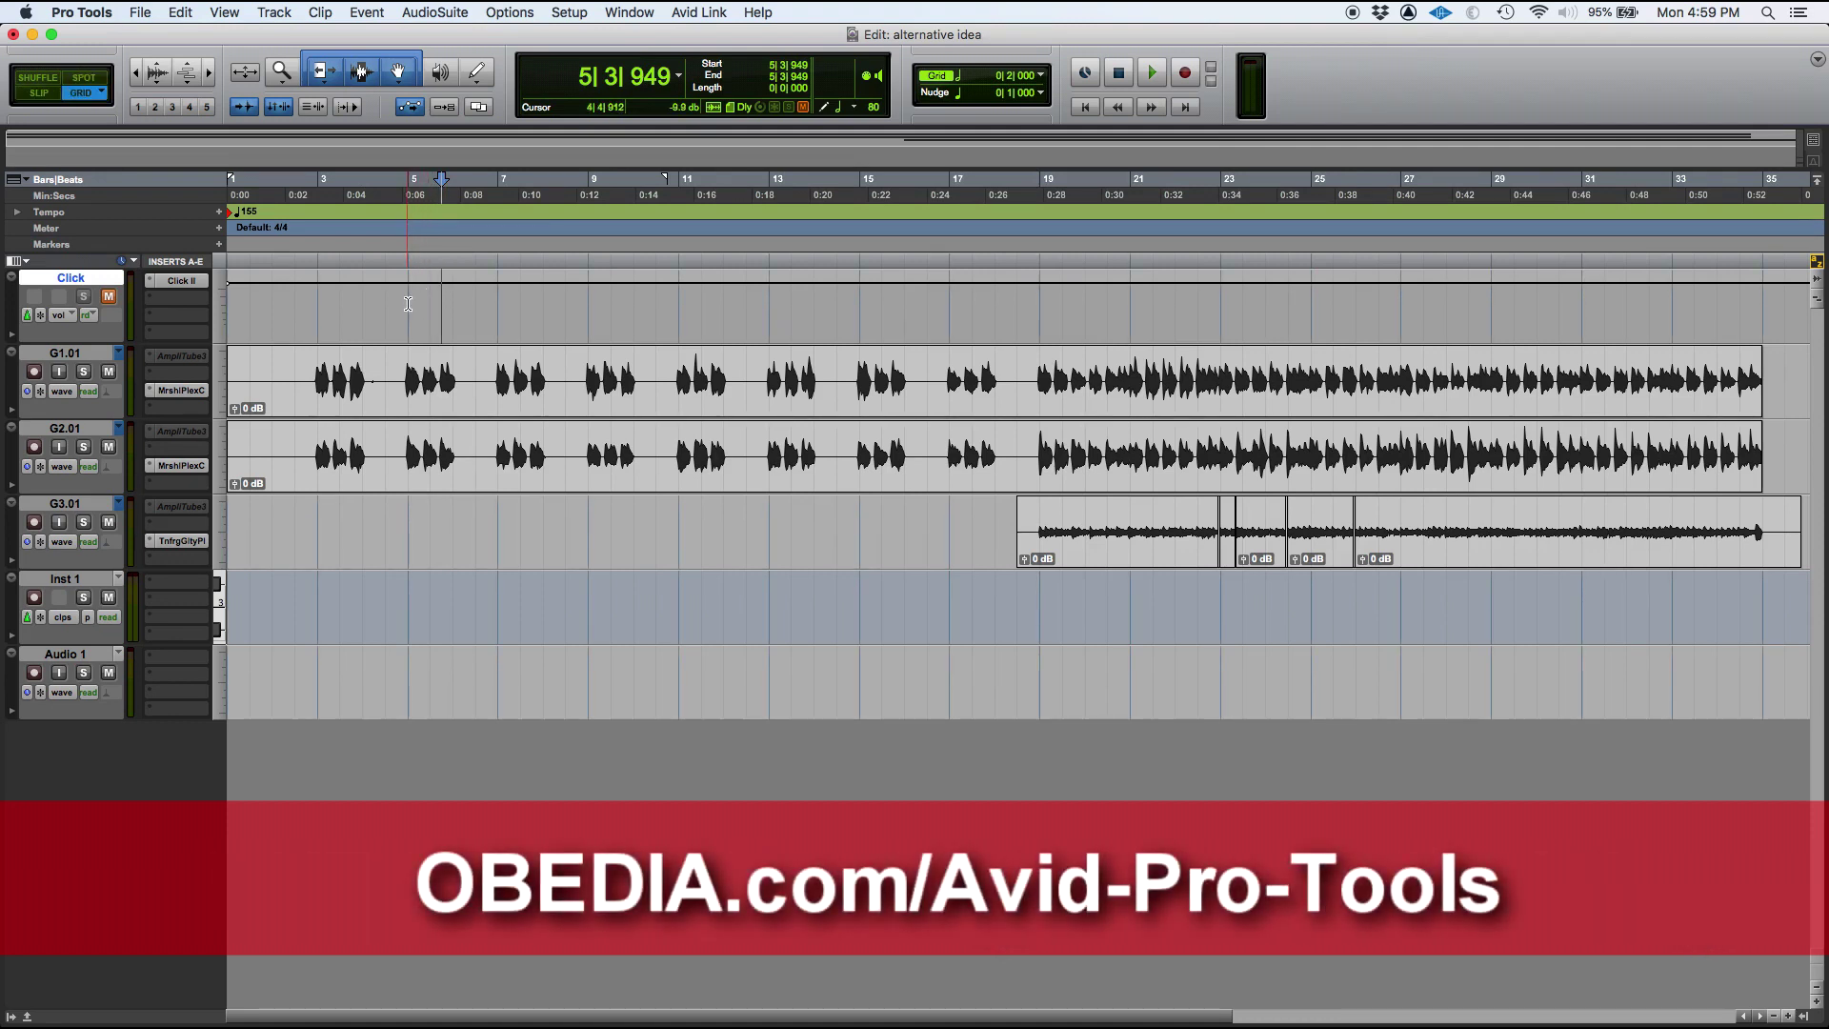
{"action": "left_click", "coordinate": [408, 303]}
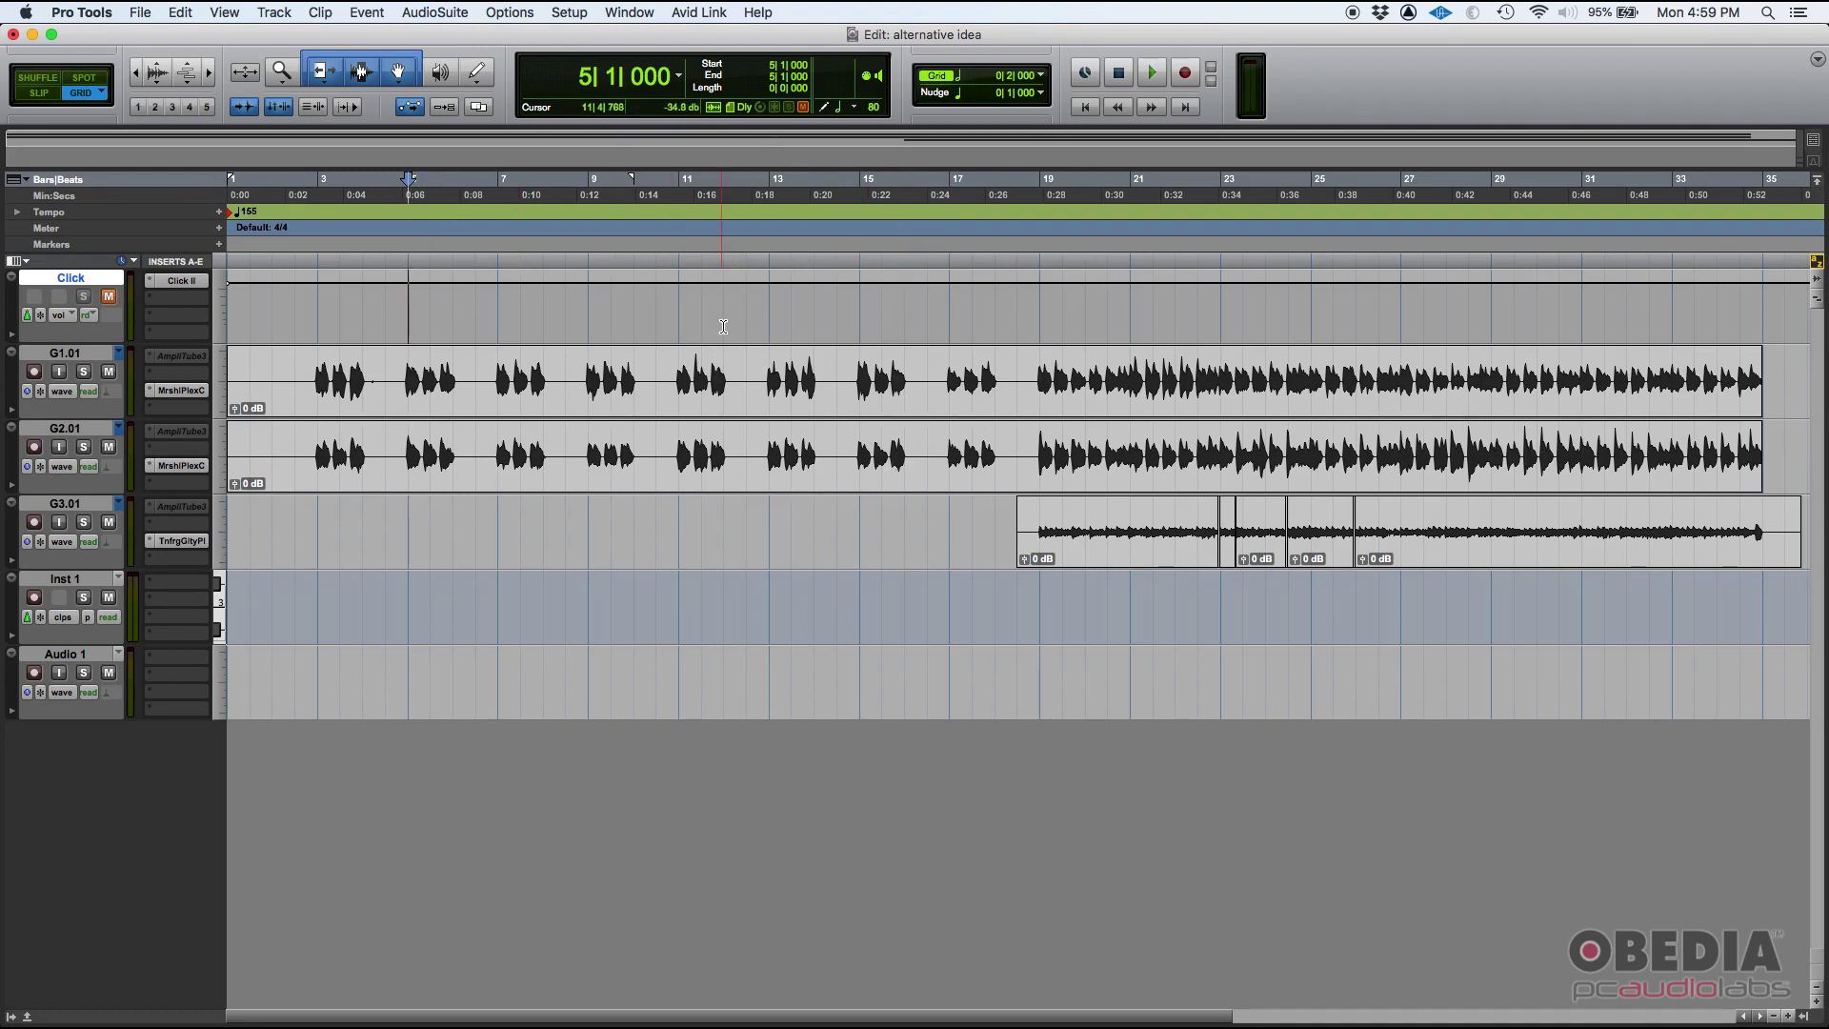
{"action": "key", "text": "Return"}
{"action": "left_click", "coordinate": [310, 378]}
{"action": "left_click", "coordinate": [229, 381]}
{"action": "left_click_drag", "start_coordinate": [239, 191], "coordinate": [497, 191]}
{"action": "left_click", "coordinate": [610, 188]}
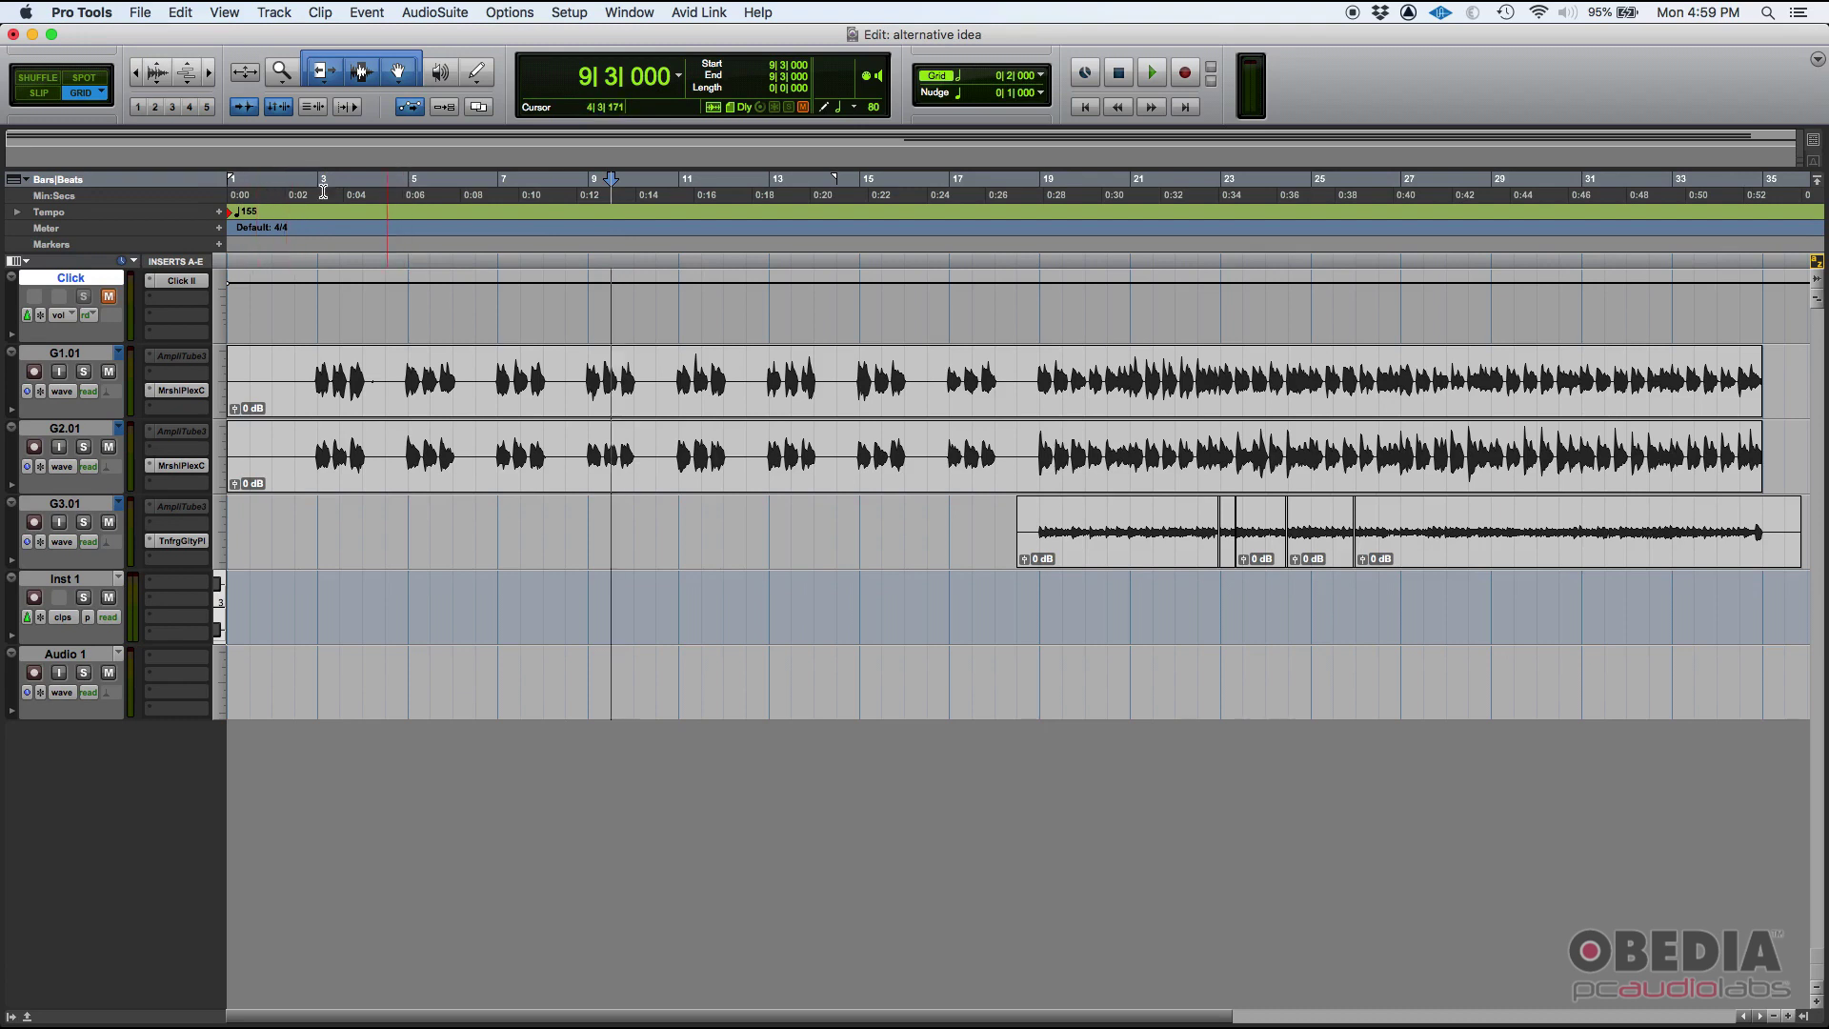
{"action": "left_click_drag", "start_coordinate": [272, 190], "coordinate": [769, 193]}
{"action": "left_click", "coordinate": [249, 191]}
{"action": "left_click", "coordinate": [862, 193]}
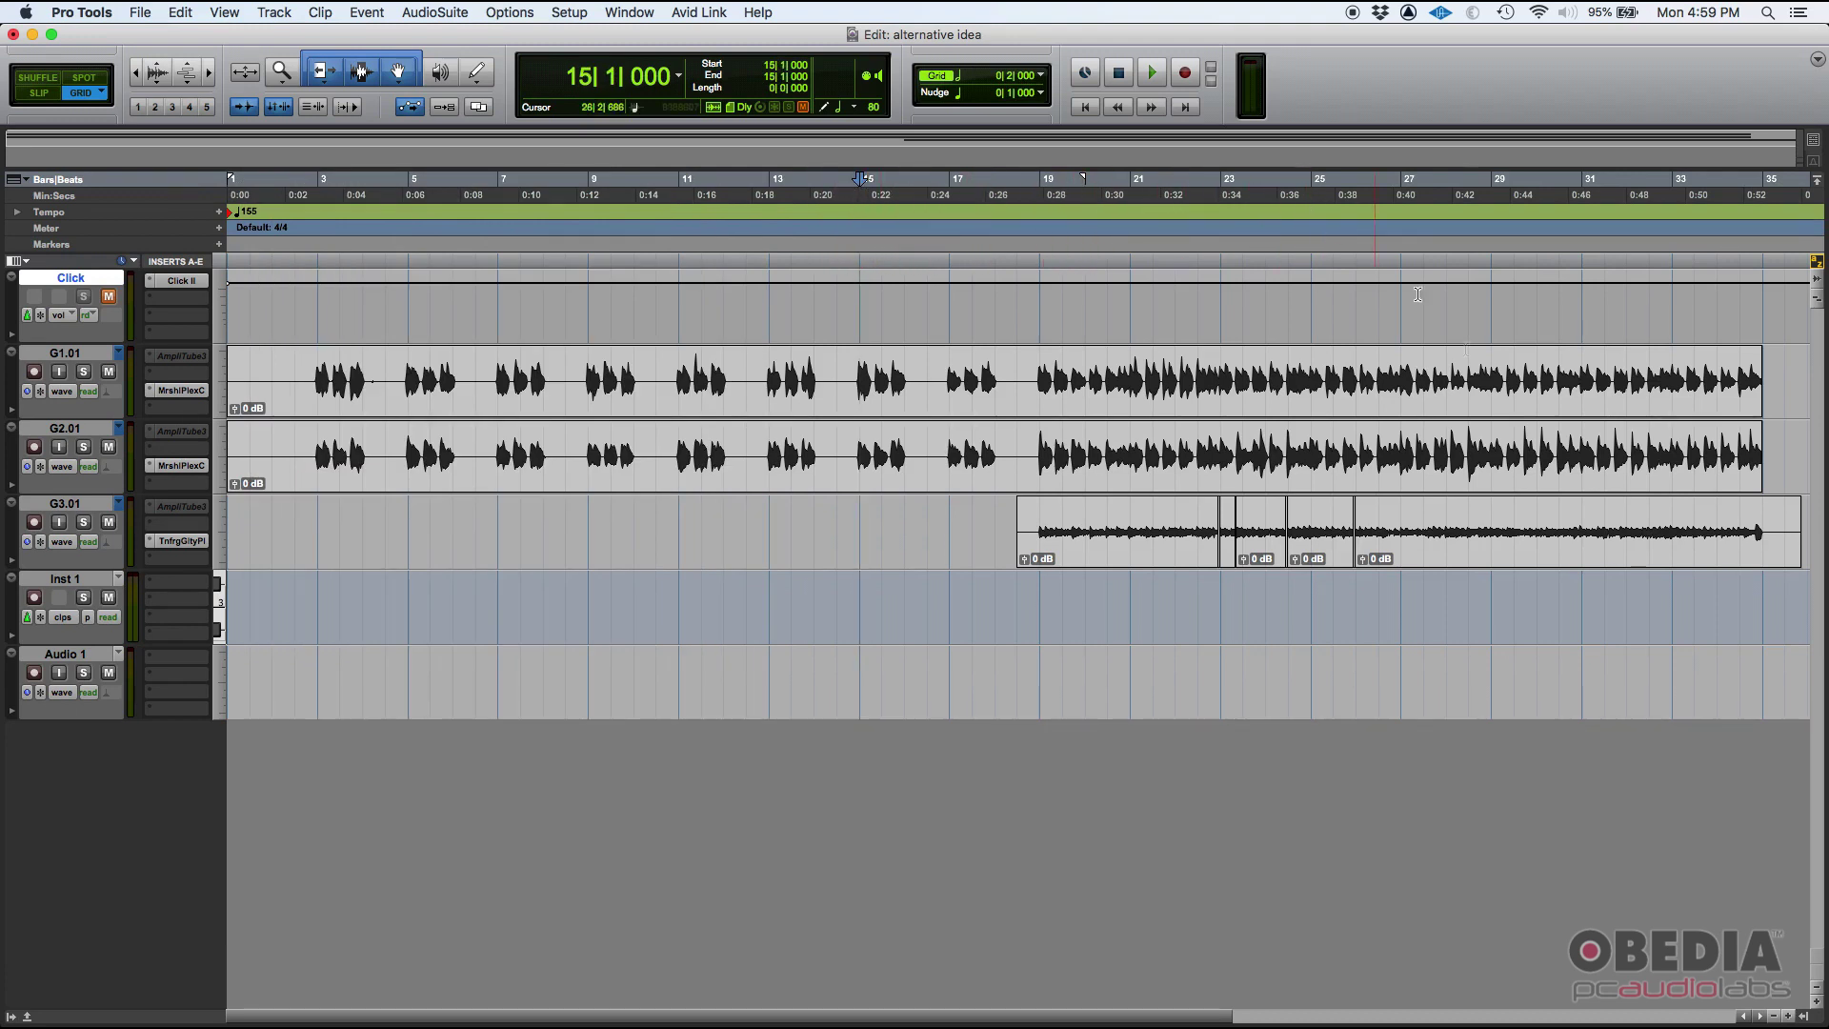
{"action": "left_click", "coordinate": [1764, 366]}
{"action": "left_click", "coordinate": [1731, 310]}
{"action": "left_click", "coordinate": [1760, 306]}
{"action": "left_click_drag", "start_coordinate": [1038, 360], "coordinate": [1038, 673]}
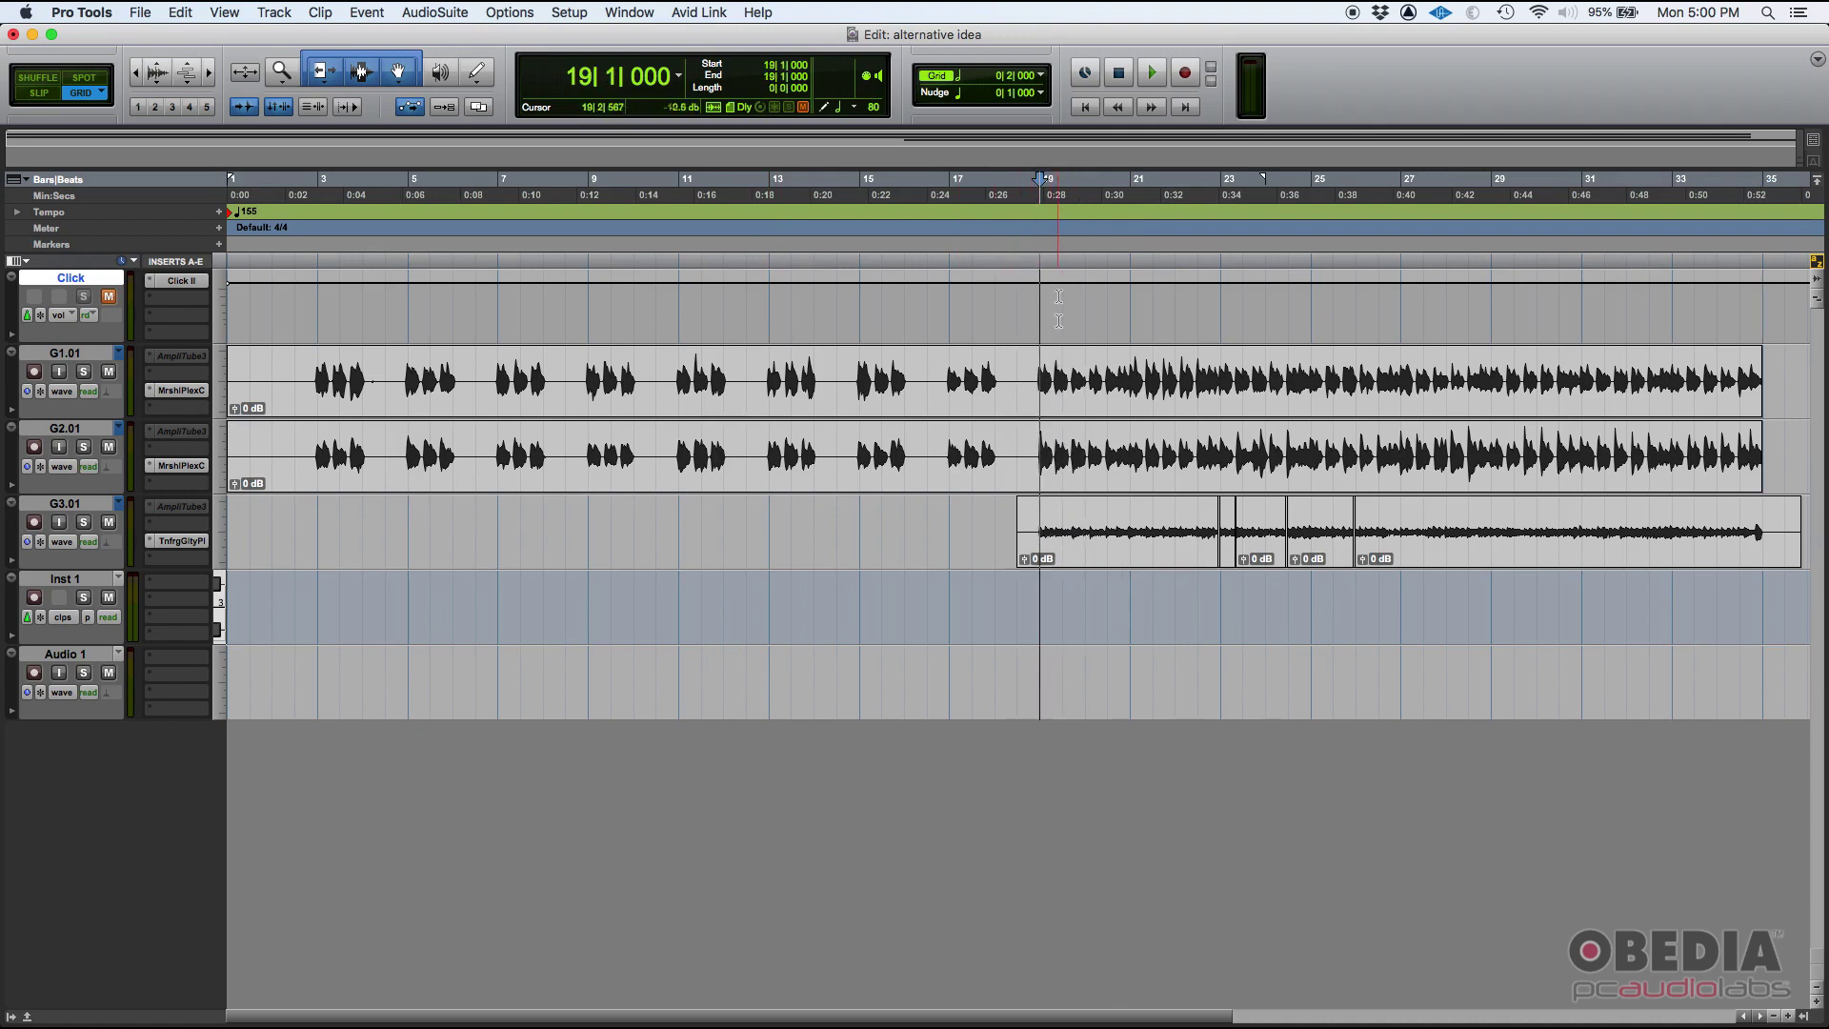
{"action": "key", "text": "KP_Add"}
{"action": "key", "text": "KP_Add"}
{"action": "left_click", "coordinate": [1017, 202]}
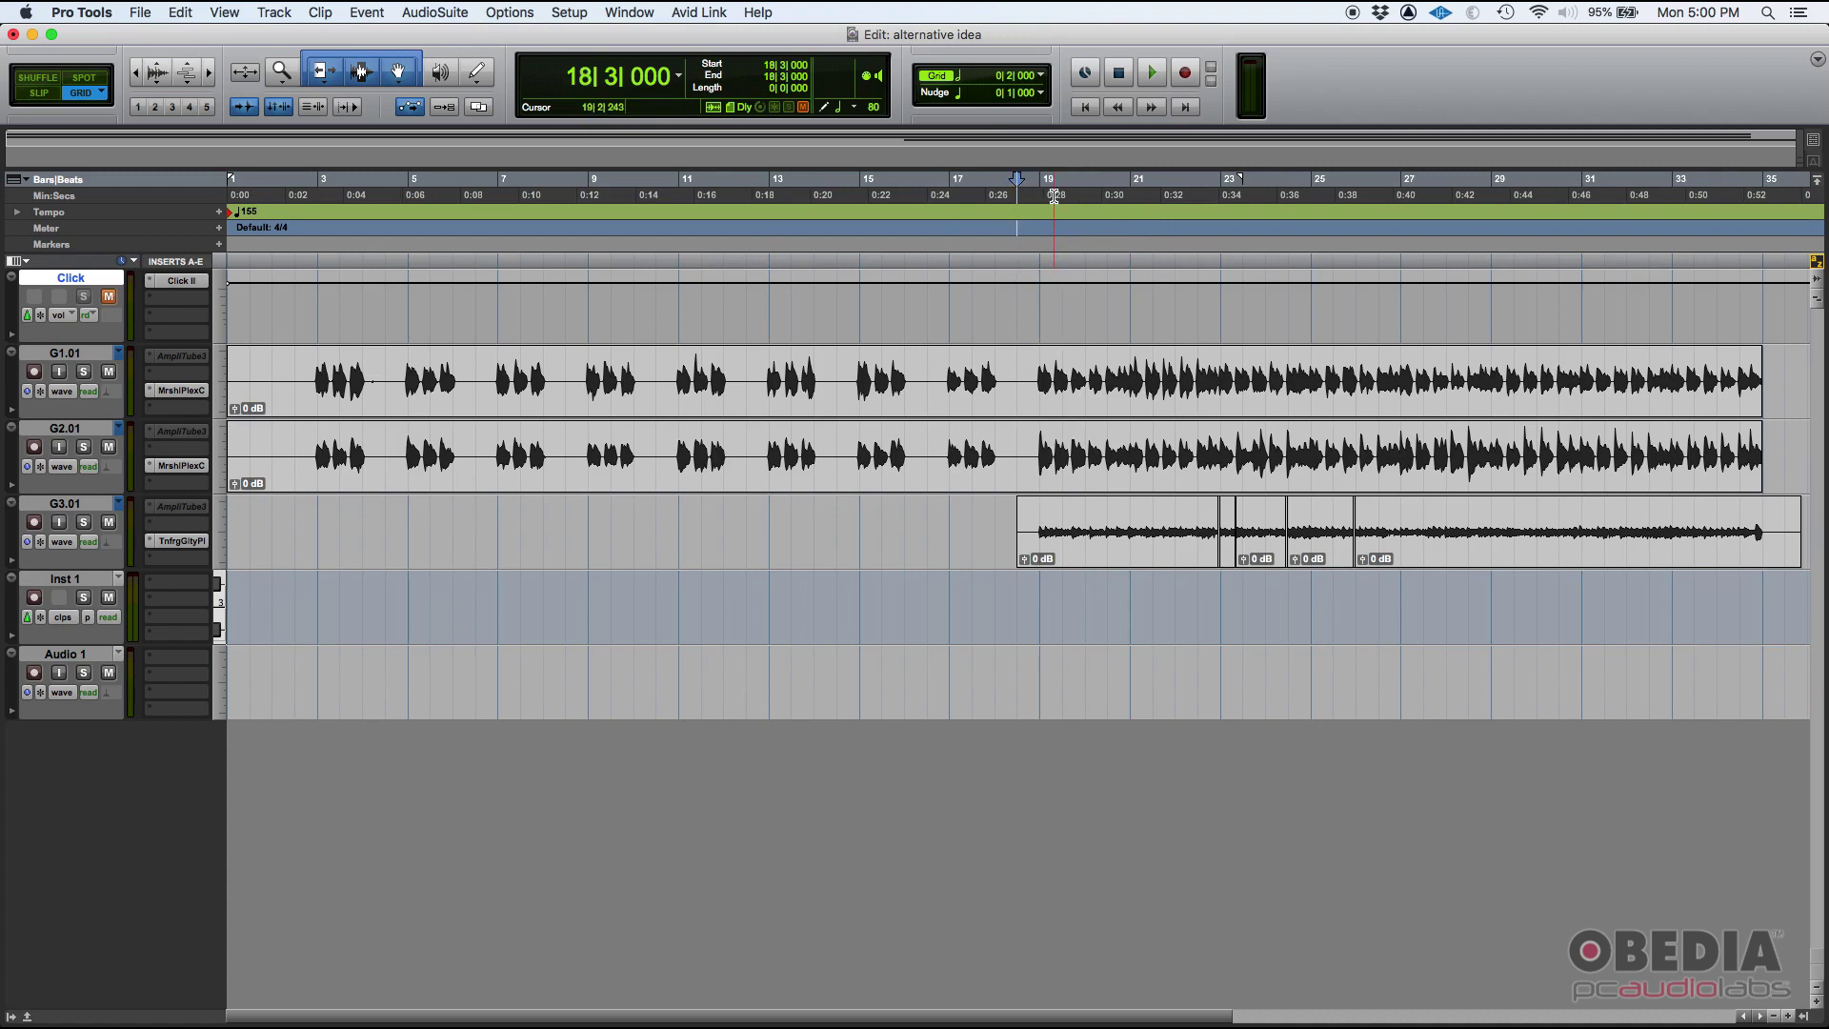
{"action": "left_click_drag", "start_coordinate": [1052, 194], "coordinate": [1123, 200]}
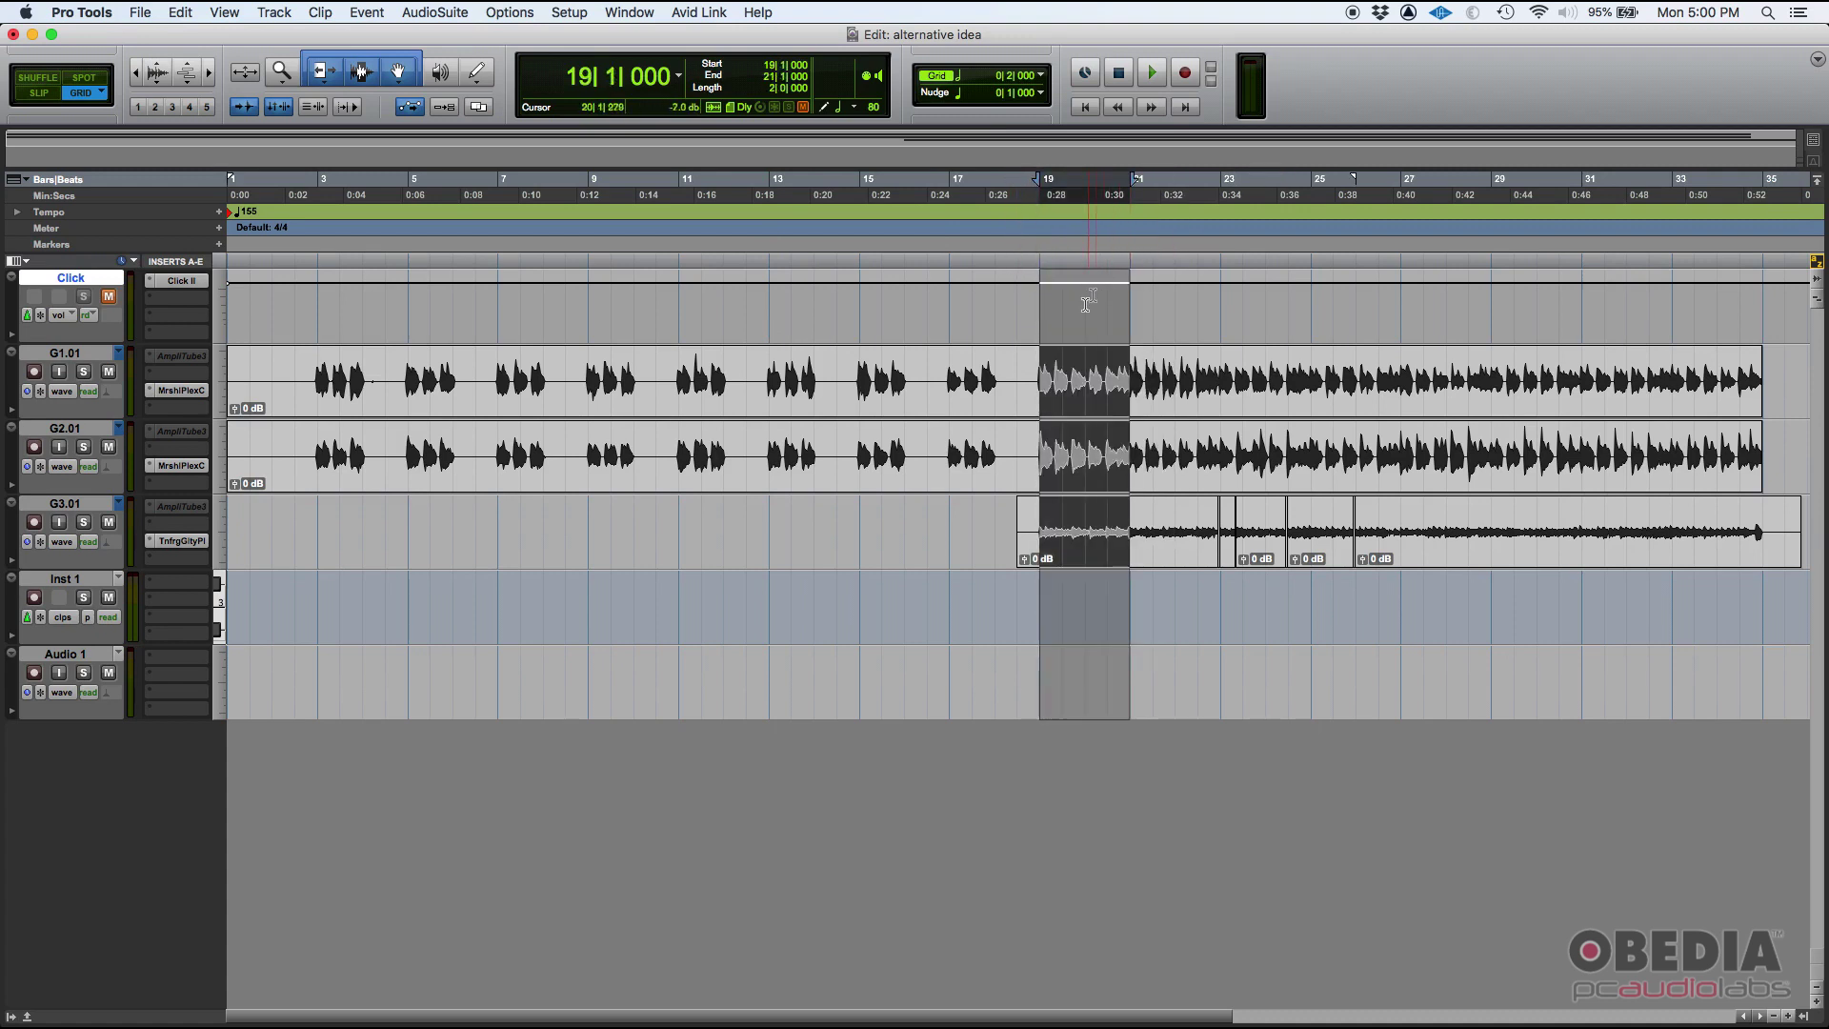
{"action": "left_click", "coordinate": [1040, 301]}
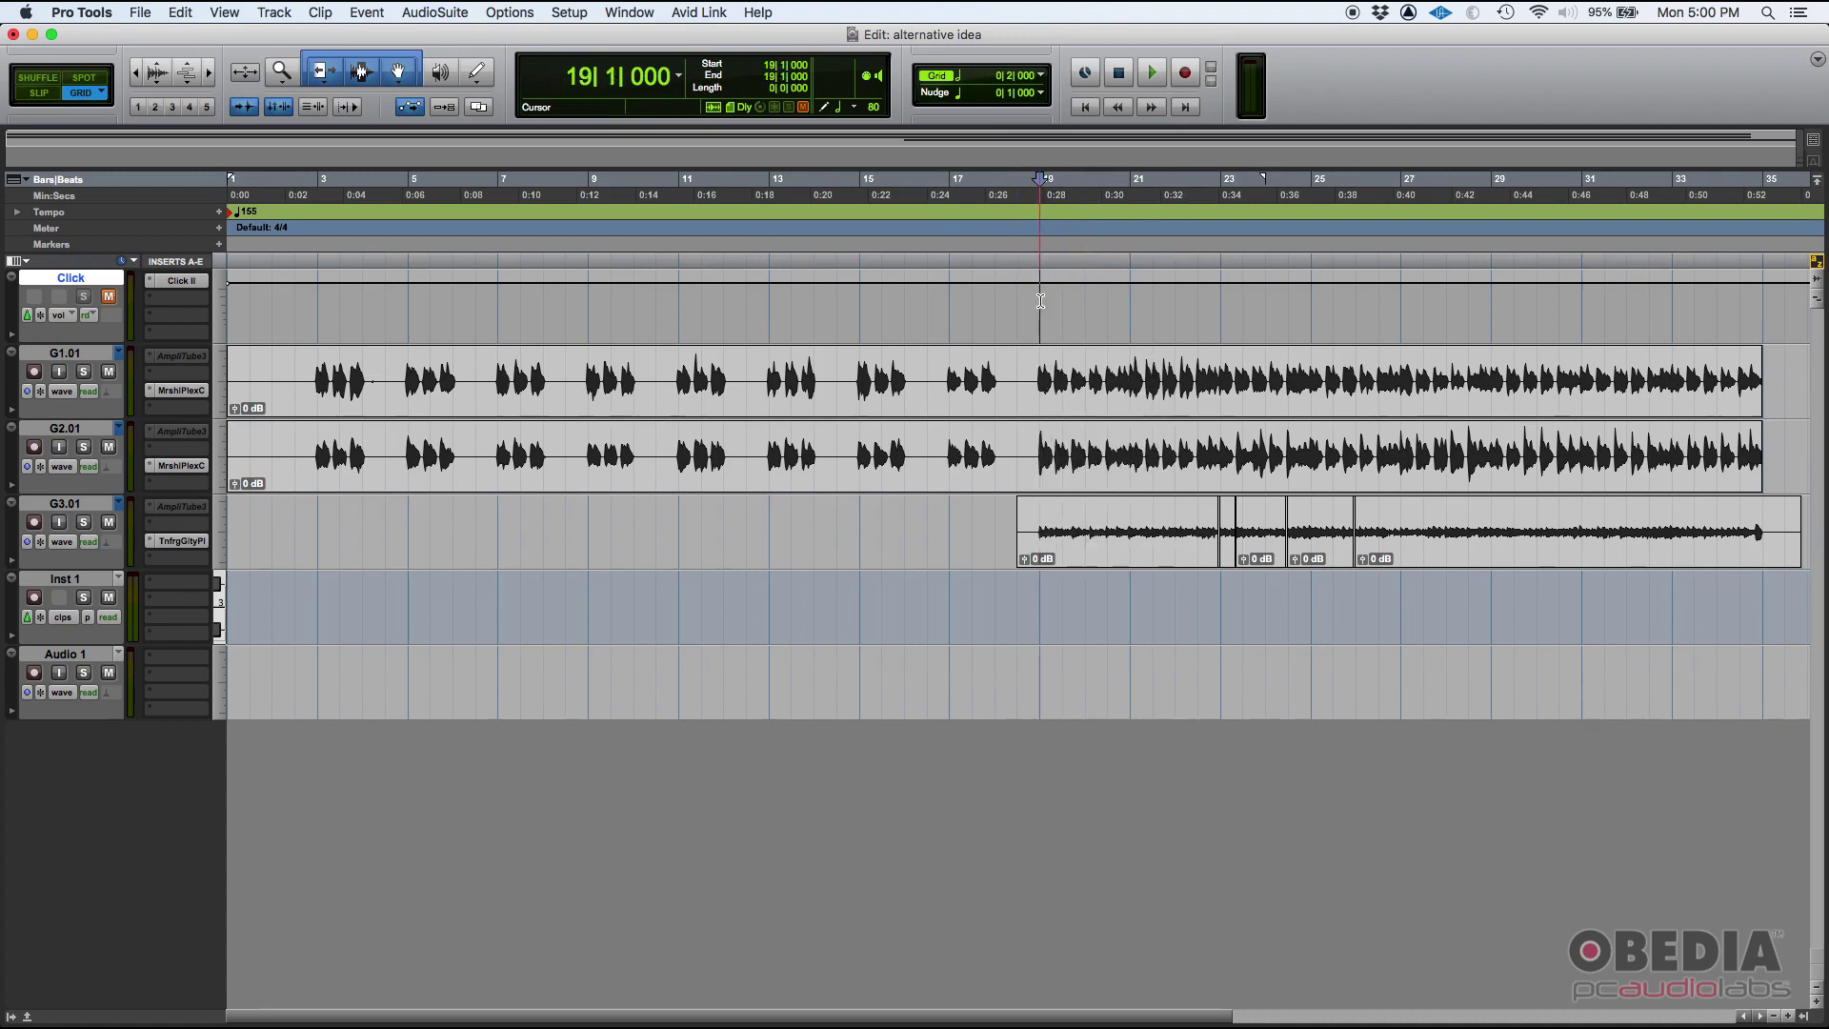
Show the Timecode ruler, toggling Min:Secs off and back on along the way.
{"action": "left_click", "coordinate": [23, 181]}
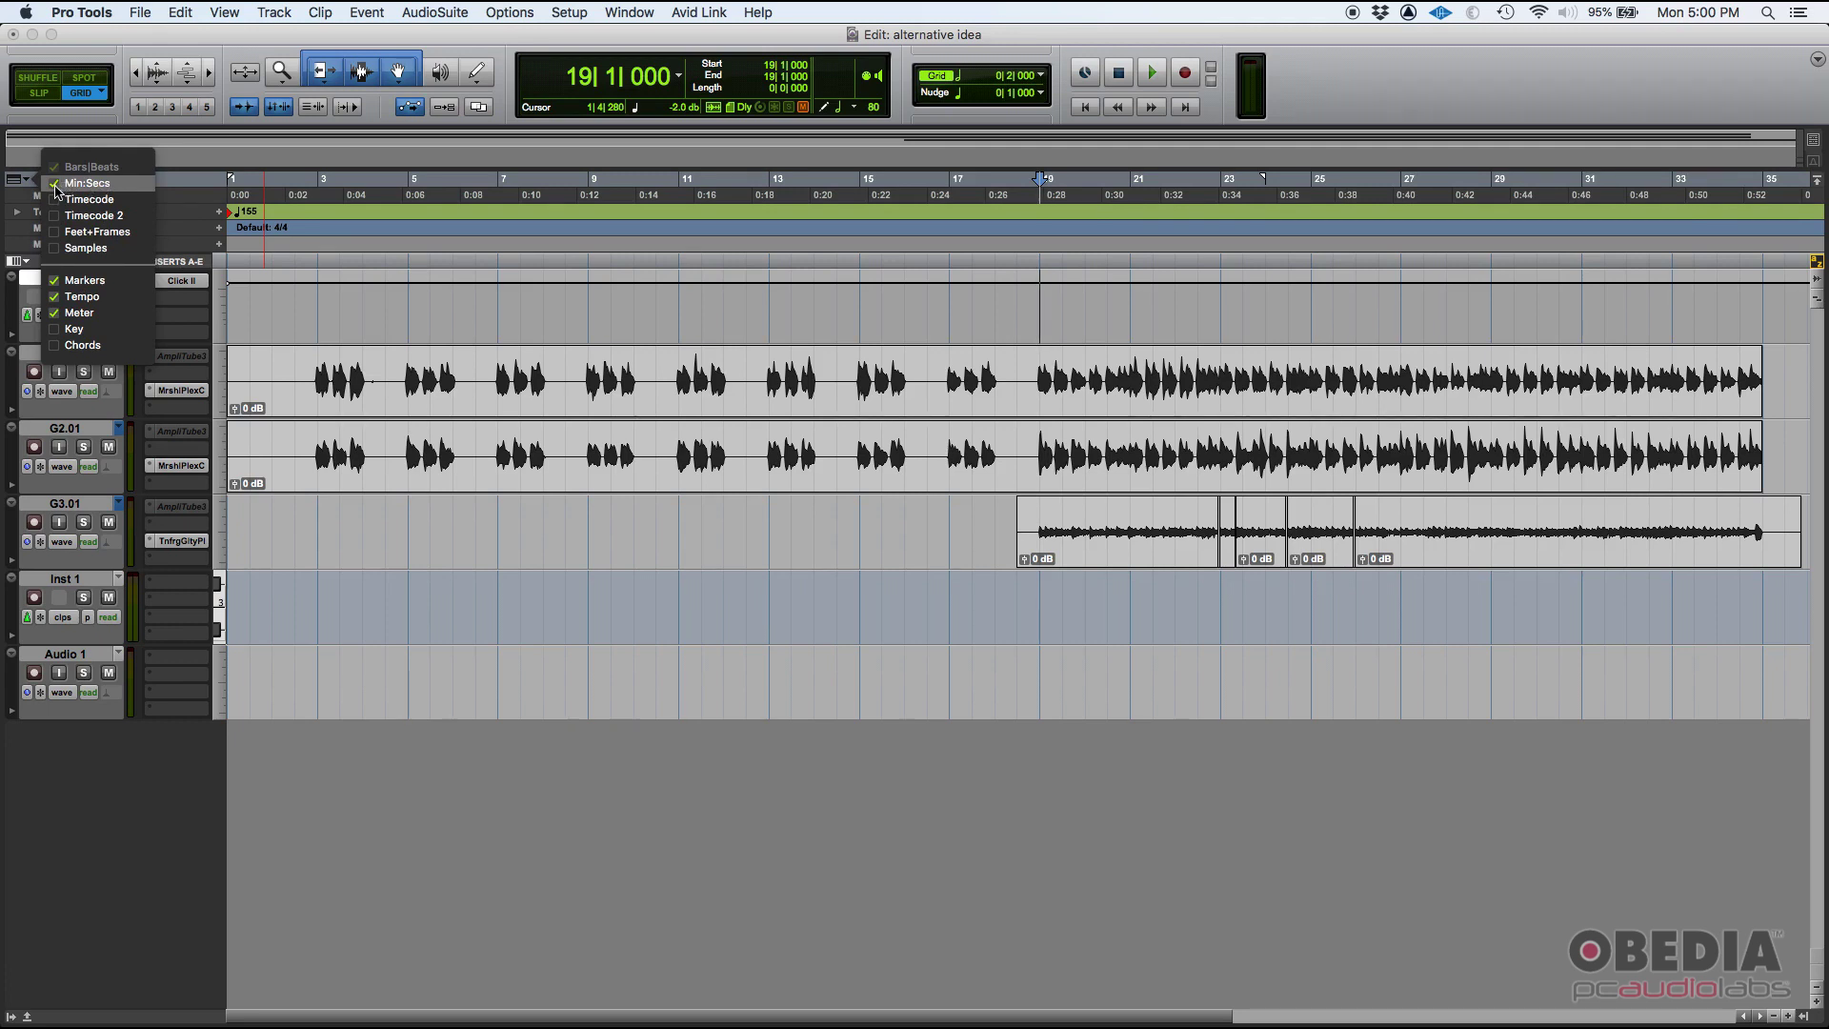
{"action": "left_click", "coordinate": [55, 189]}
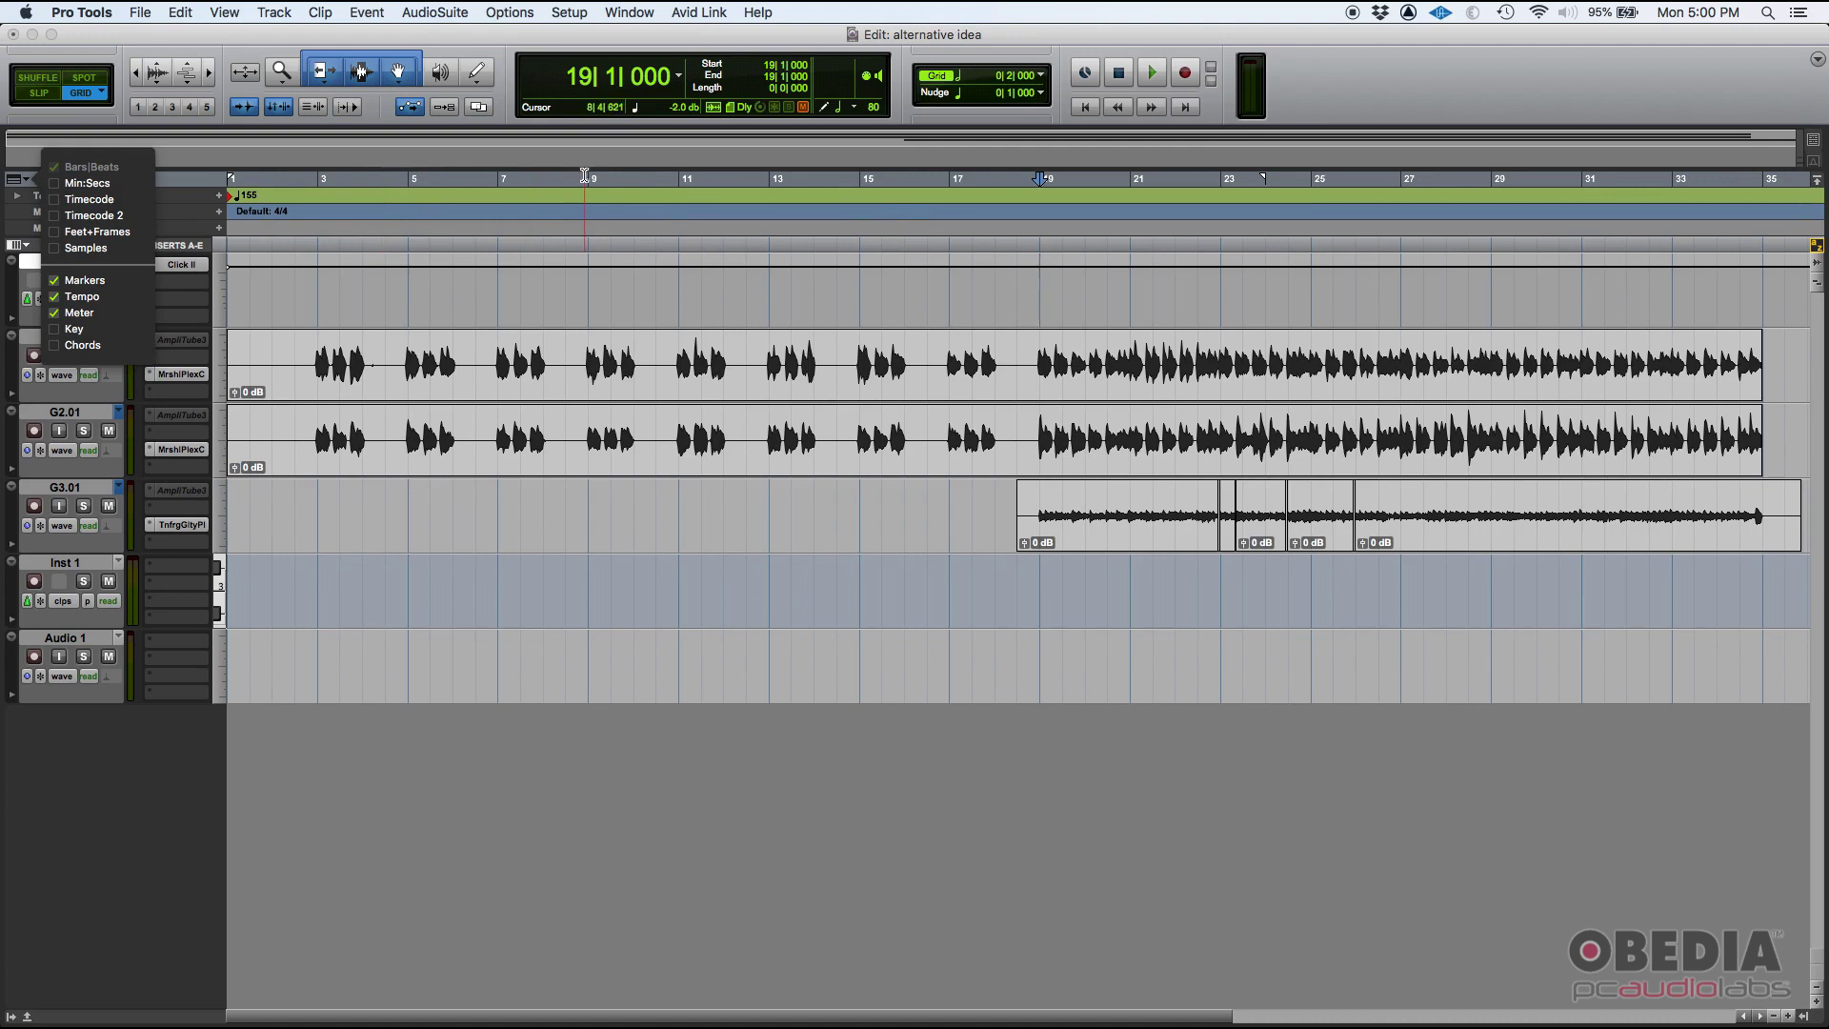
{"action": "left_click", "coordinate": [58, 193]}
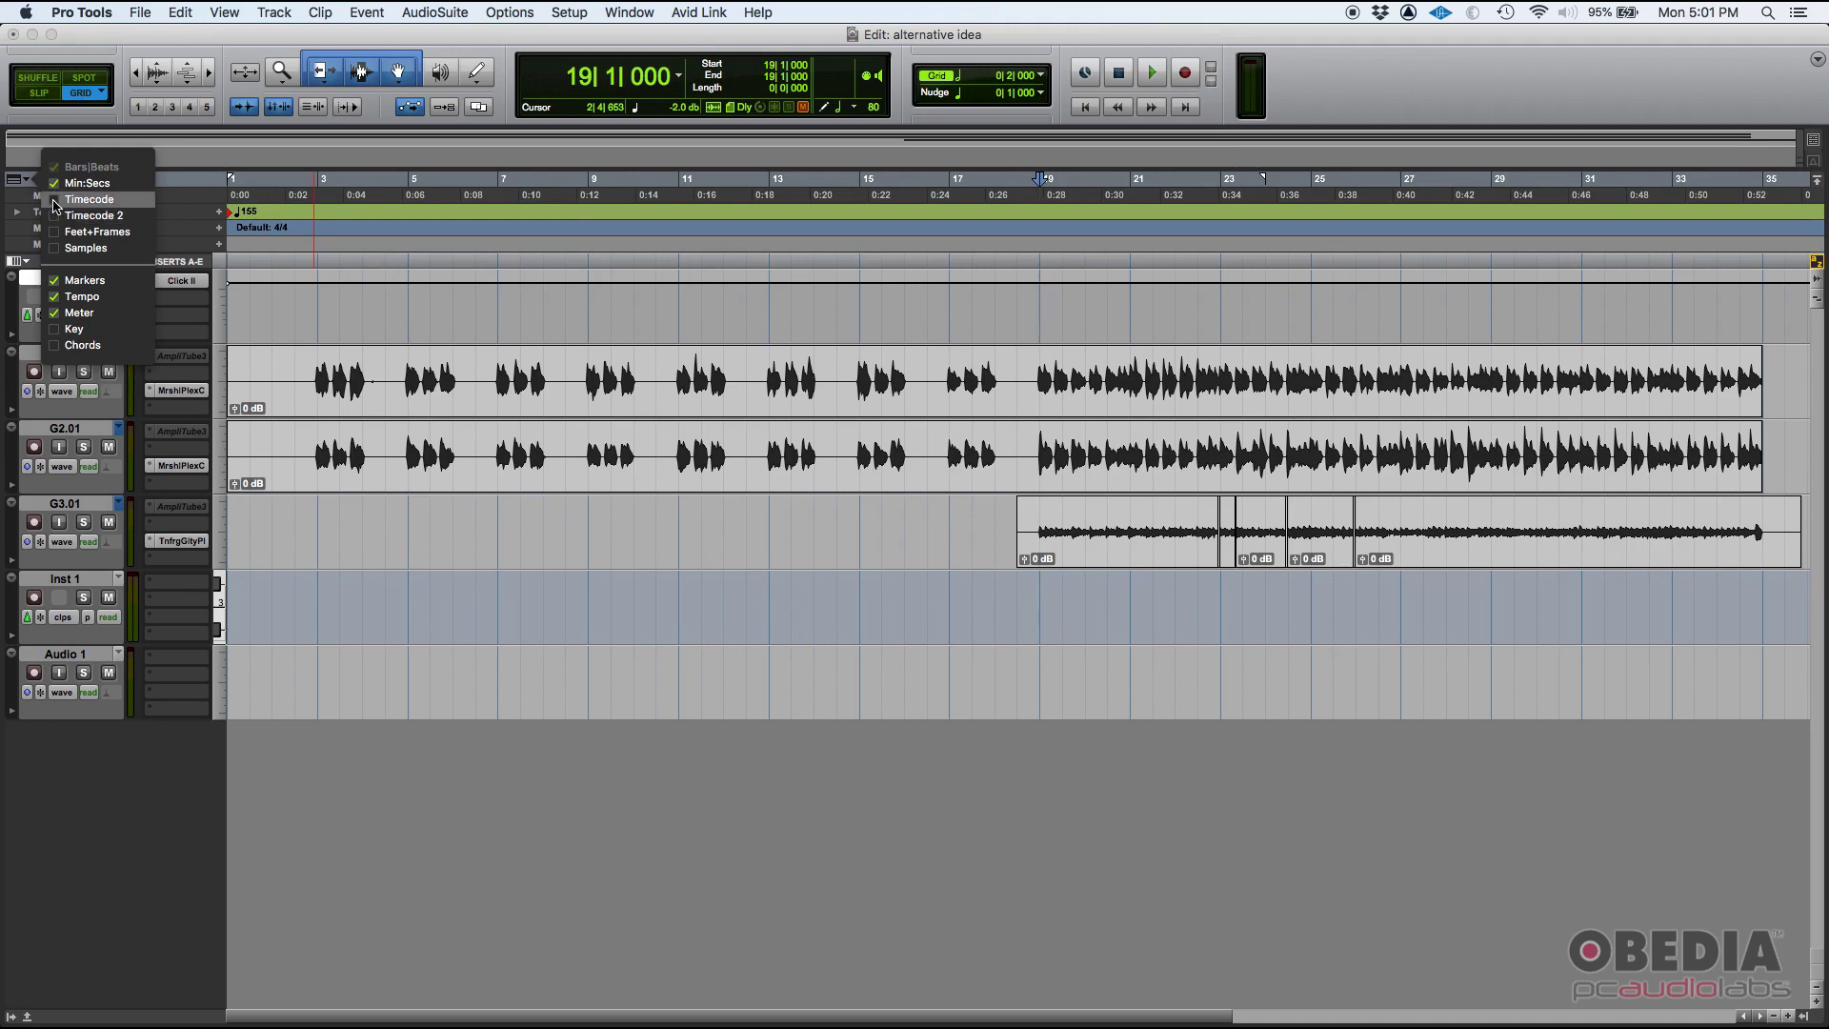
{"action": "left_click", "coordinate": [55, 204]}
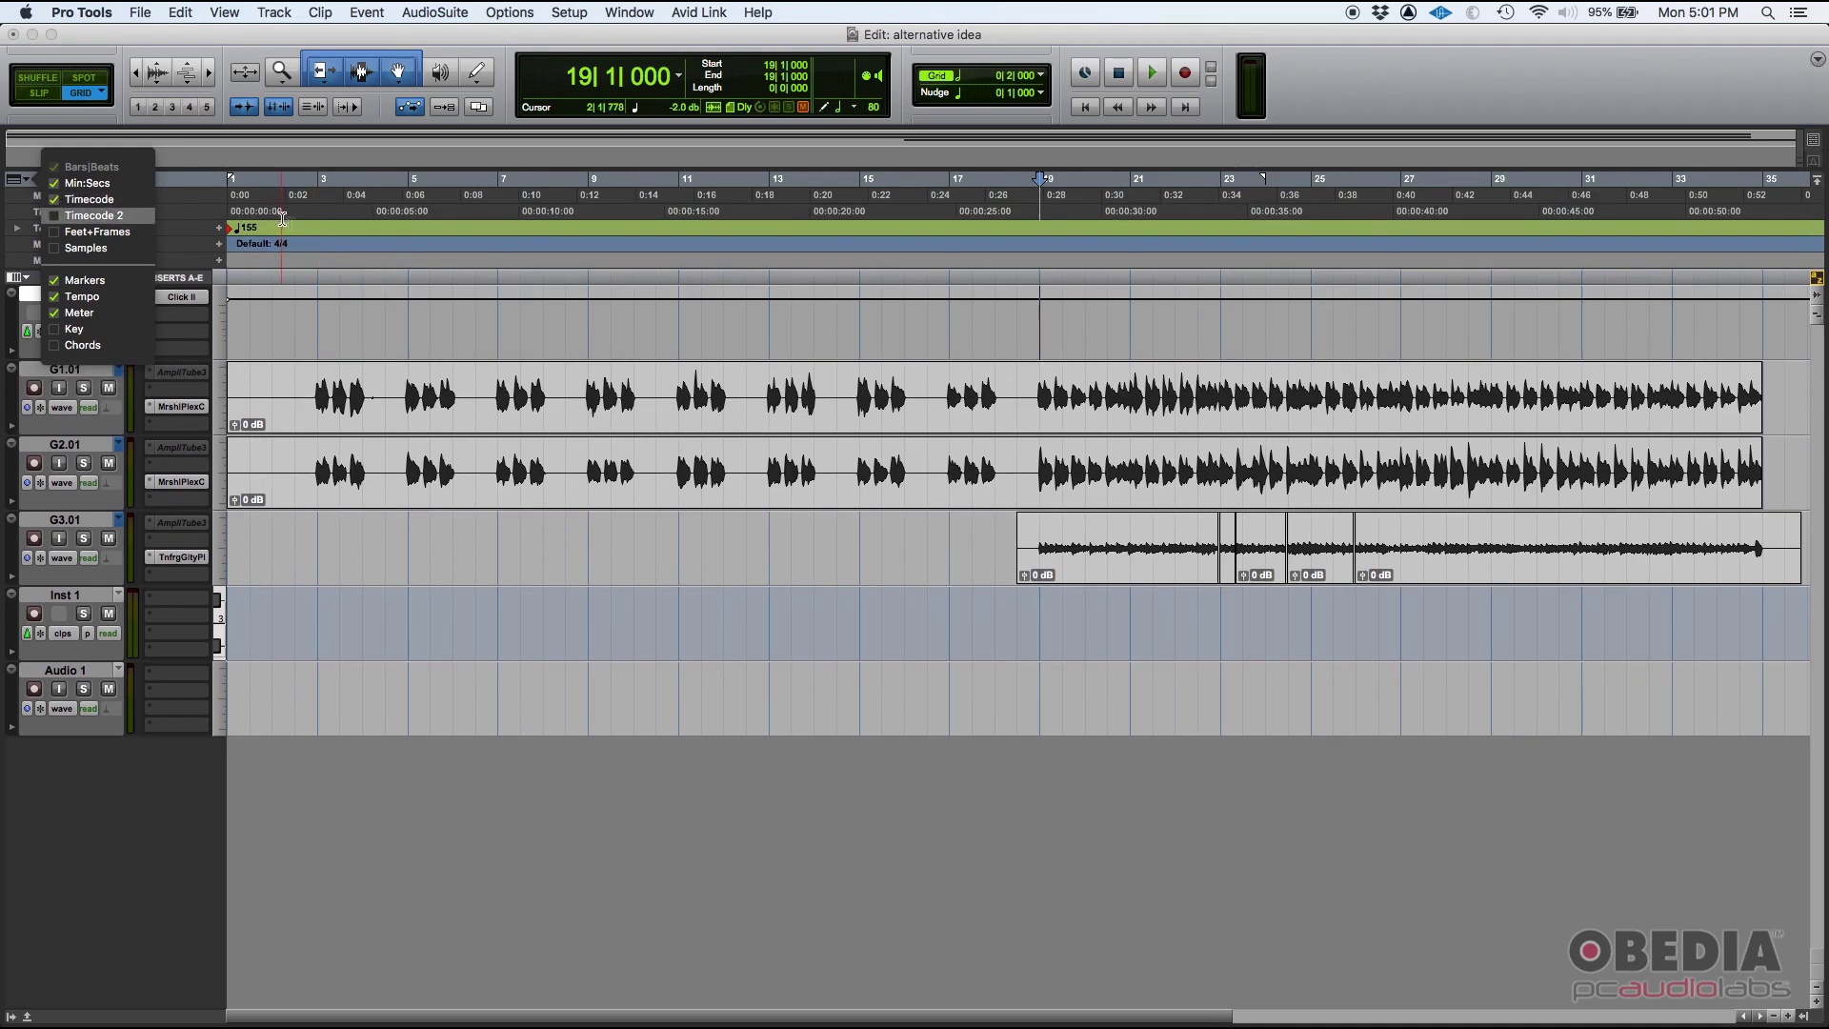
Place edit points and make trial selections, ending with 13|3 to 16|1 across all tracks.
{"action": "left_click", "coordinate": [365, 211]}
{"action": "left_click", "coordinate": [448, 211]}
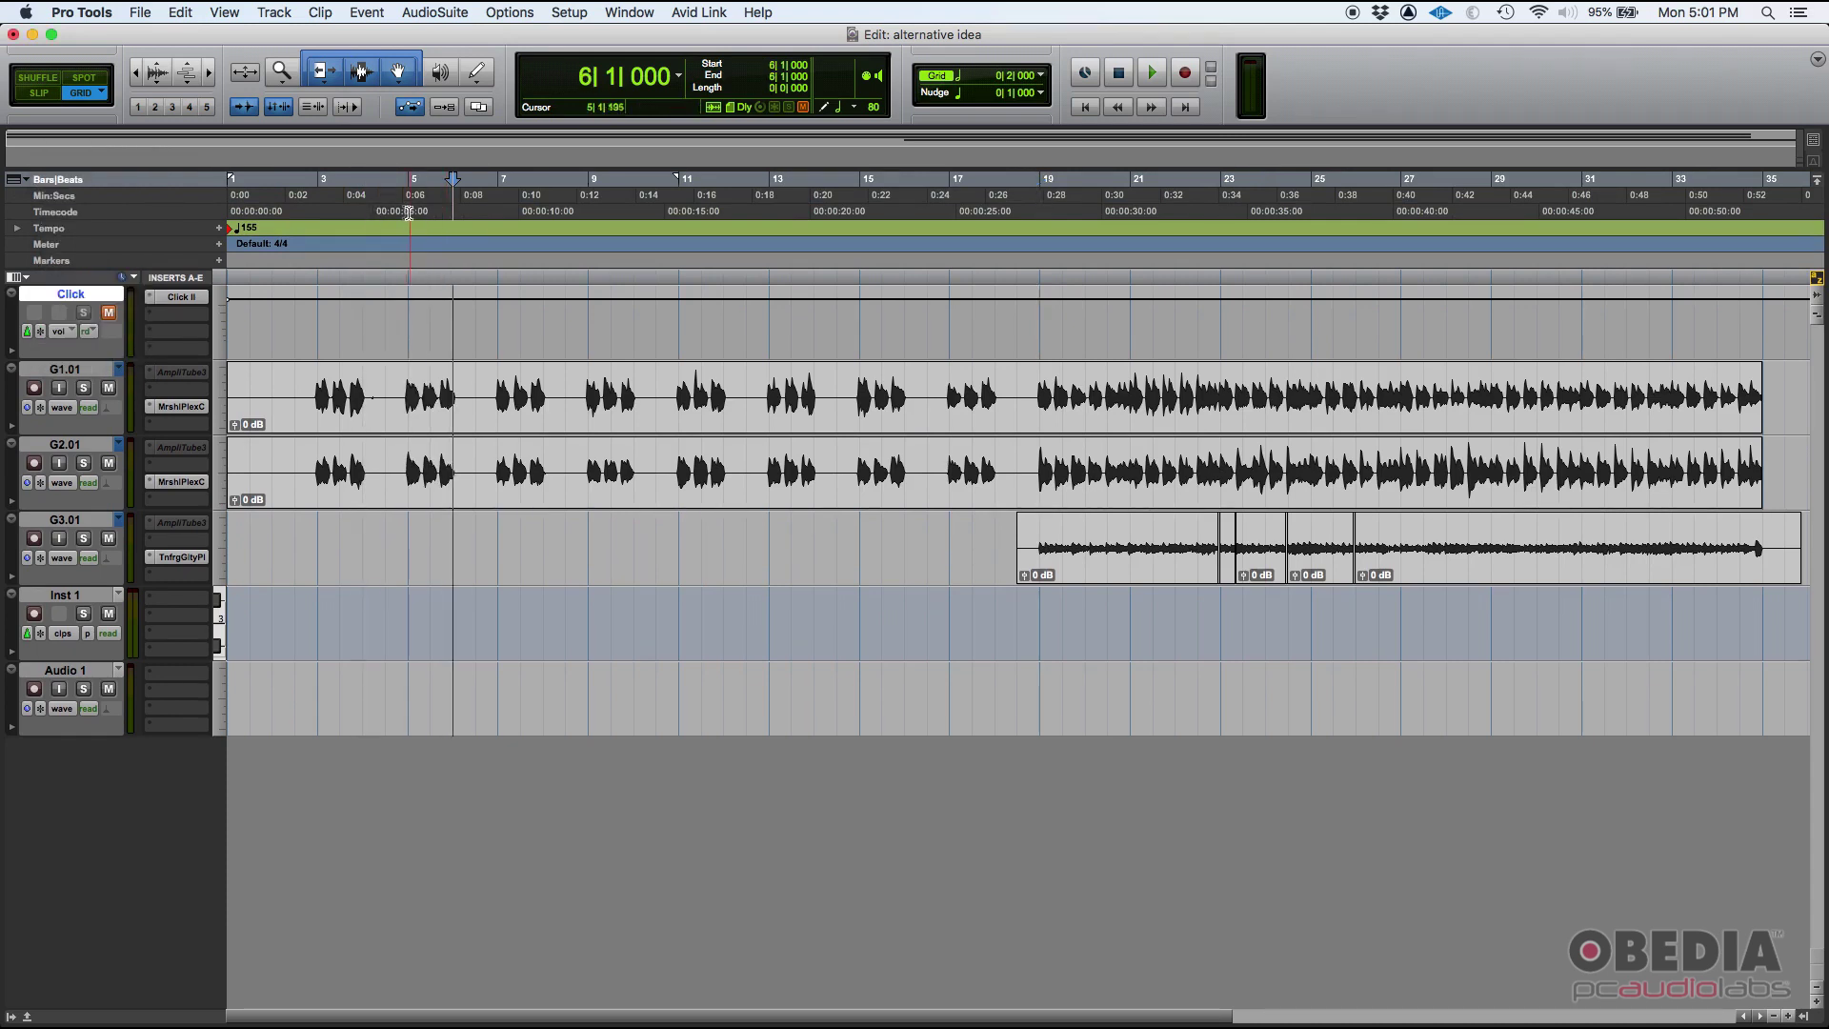
{"action": "left_click_drag", "start_coordinate": [389, 212], "coordinate": [972, 211]}
{"action": "left_click", "coordinate": [856, 211]}
{"action": "left_click", "coordinate": [971, 211]}
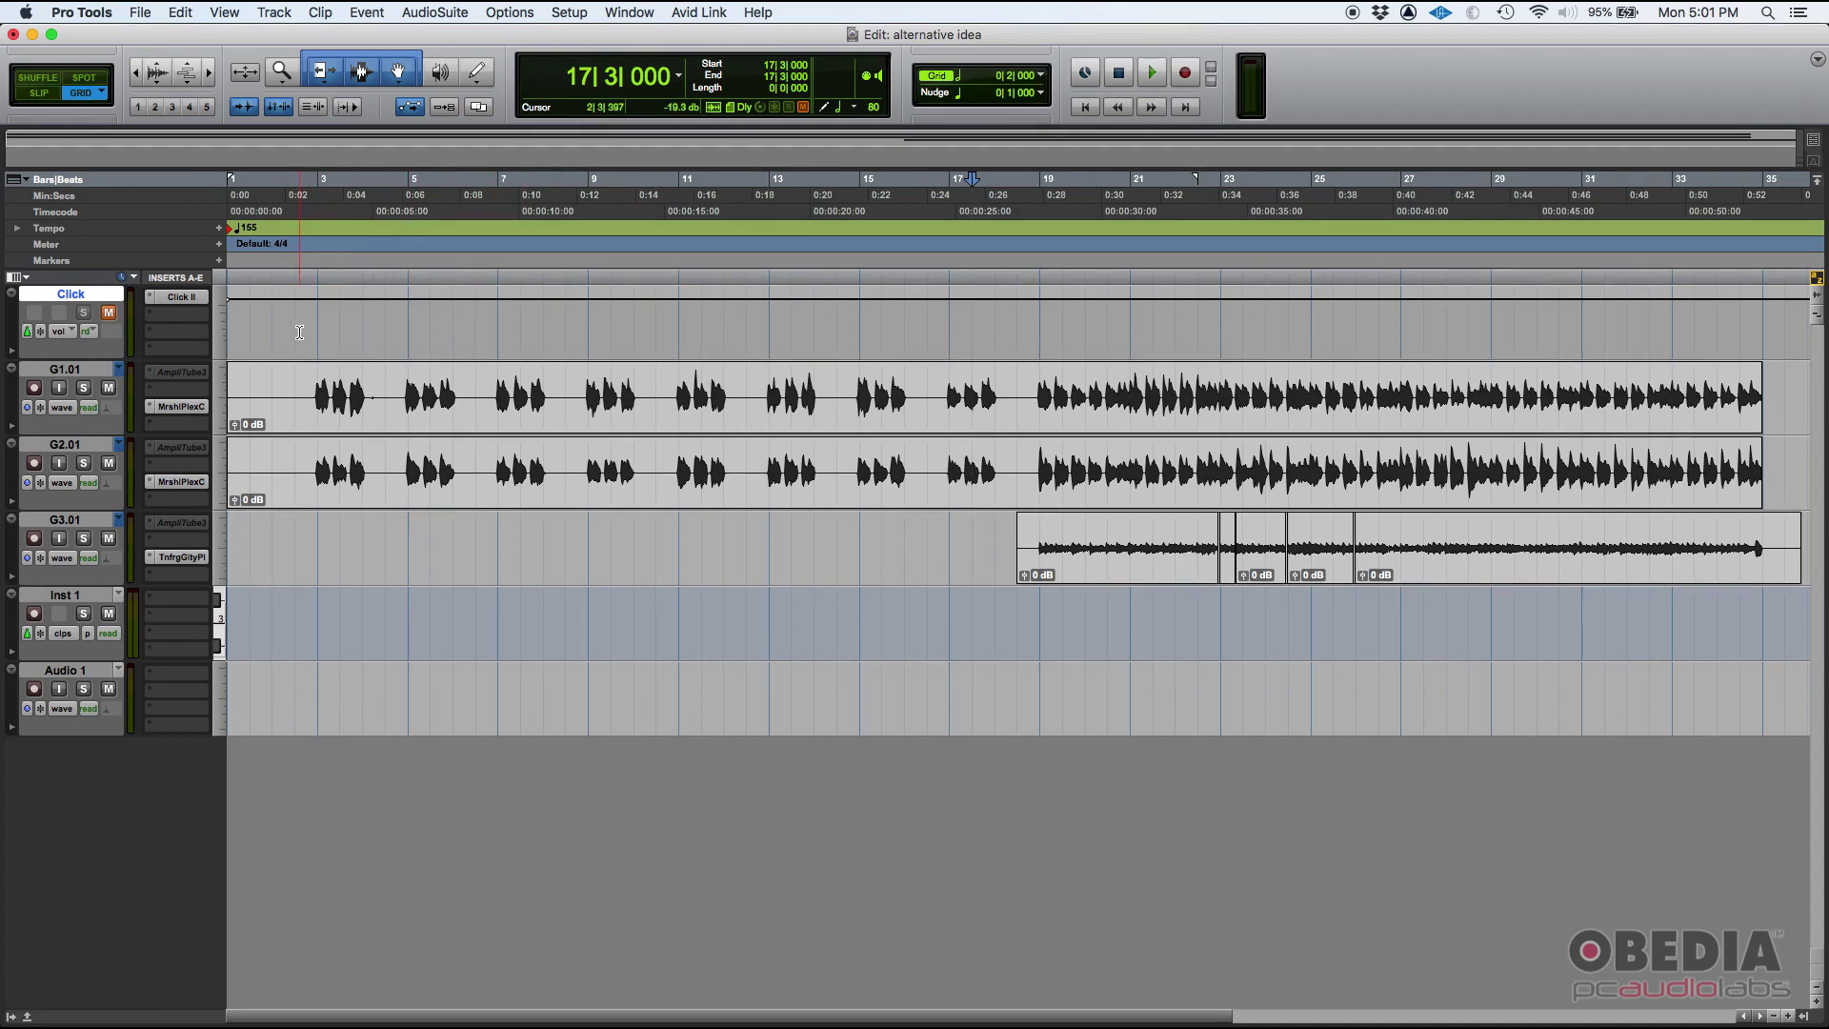
{"action": "left_click_drag", "start_coordinate": [299, 333], "coordinate": [1786, 332]}
{"action": "left_click", "coordinate": [1786, 332]}
{"action": "left_click_drag", "start_coordinate": [789, 209], "coordinate": [895, 209]}
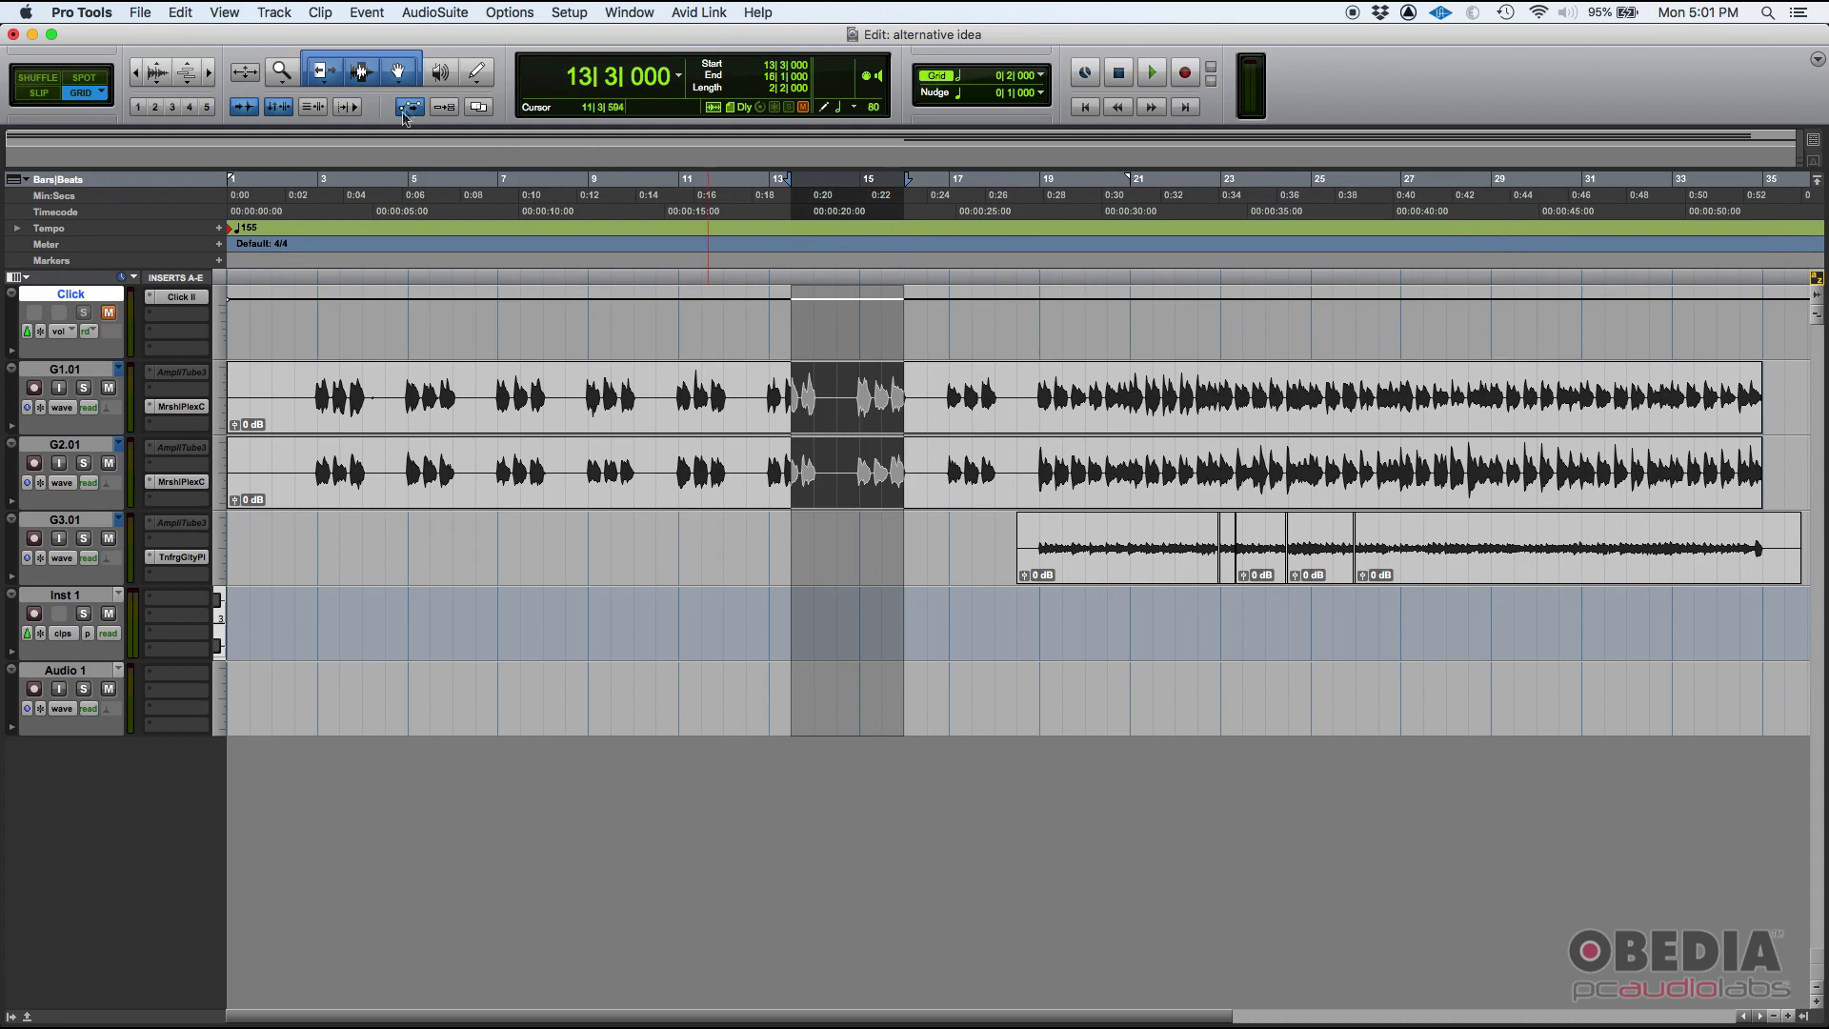
Show the Timecode 2 ruler beneath Timecode, then clear the selection at 11|3.
{"action": "left_click", "coordinate": [28, 180]}
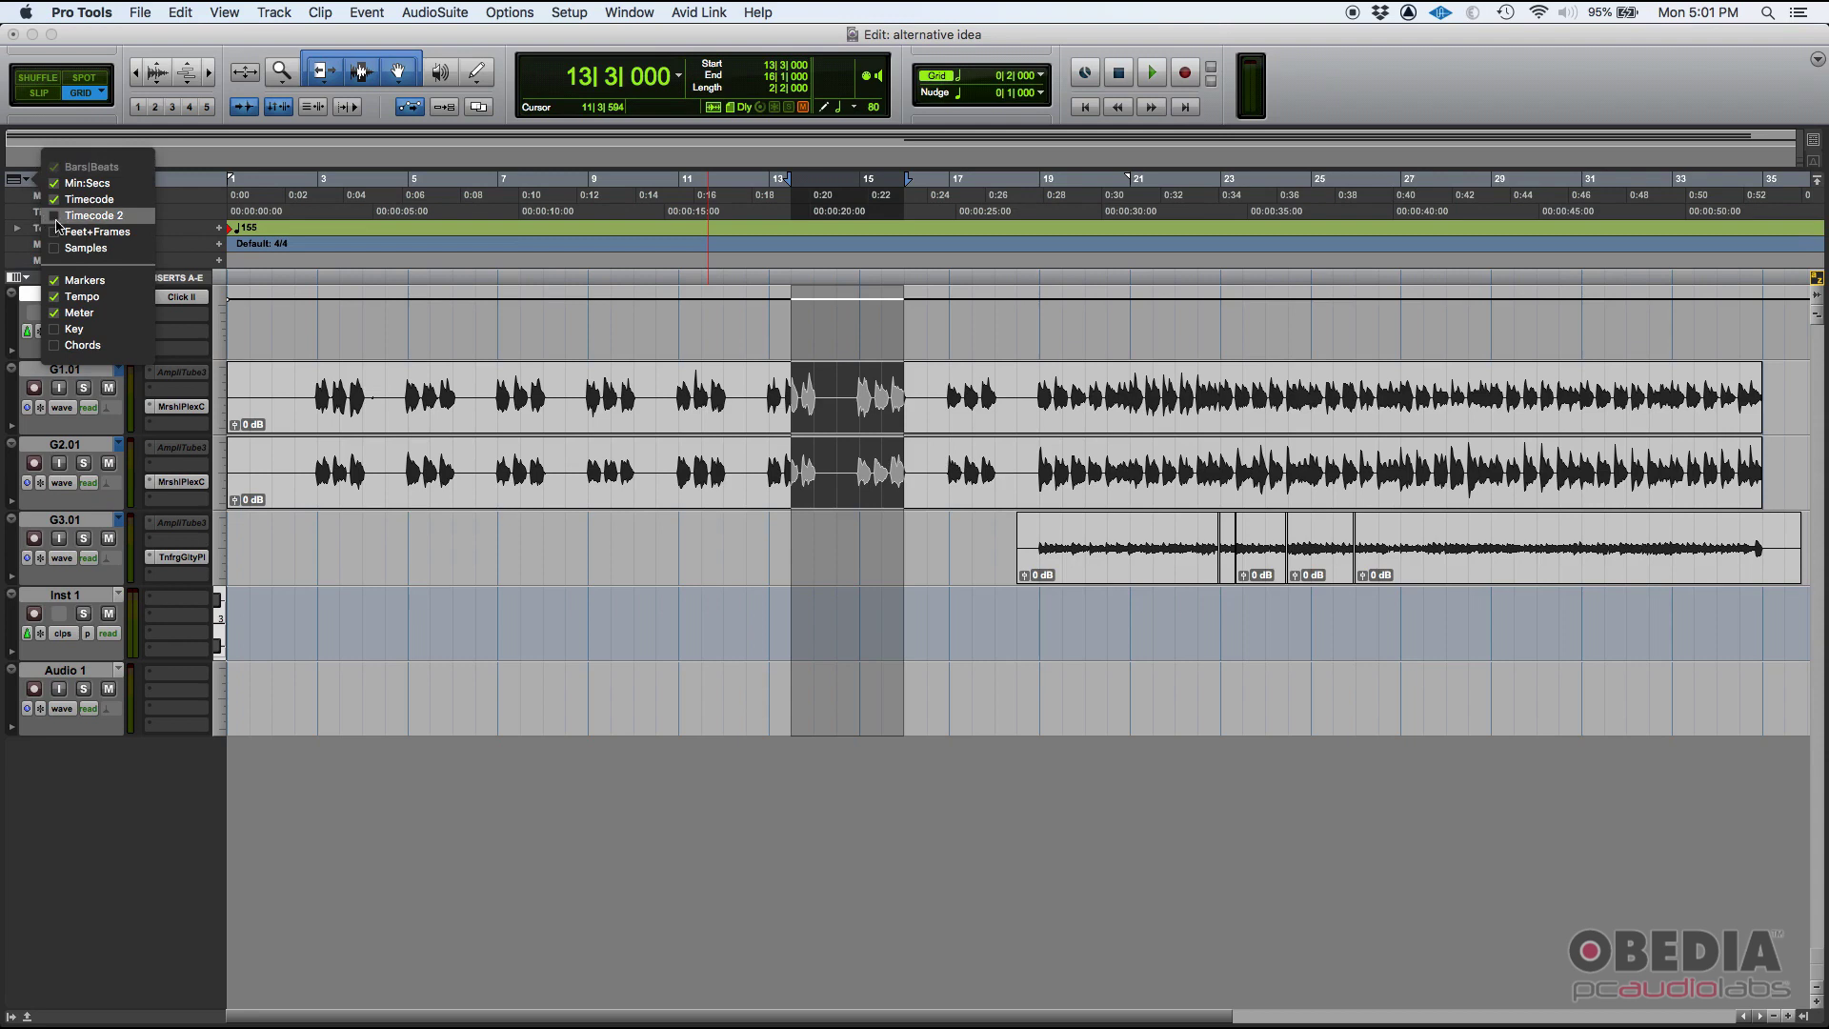
{"action": "left_click", "coordinate": [58, 225]}
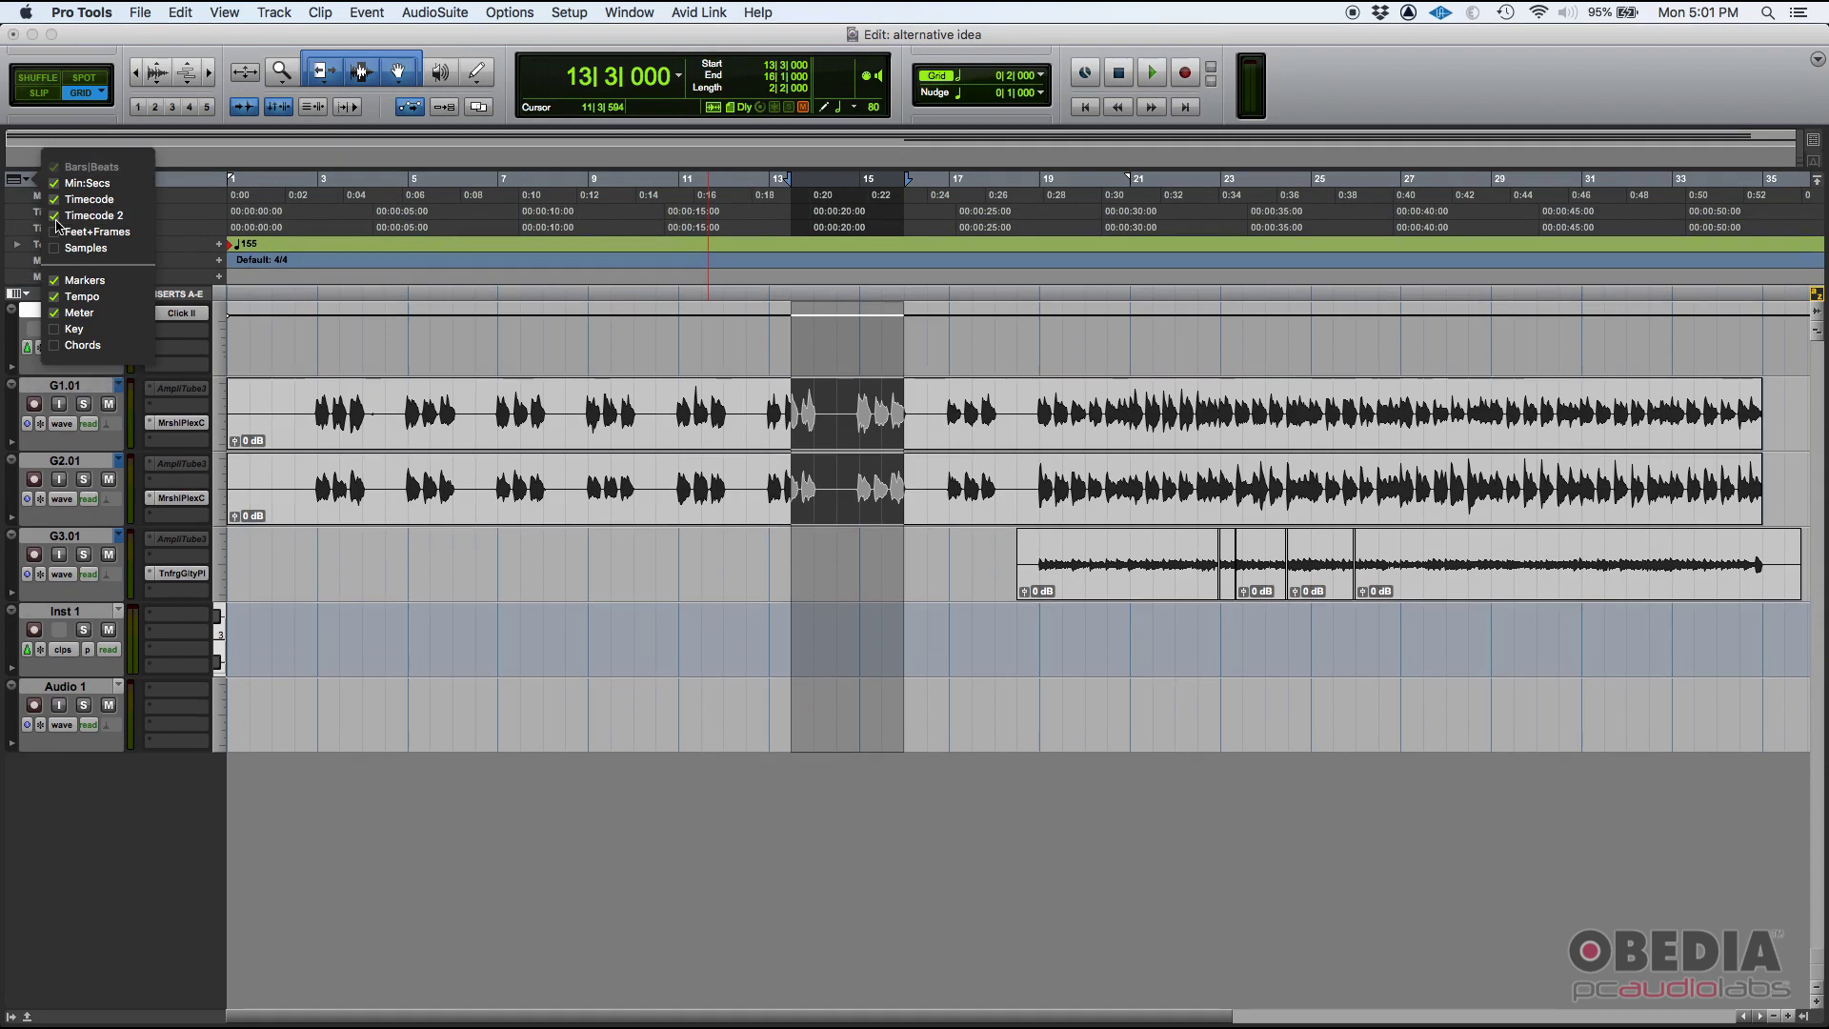
{"action": "left_click", "coordinate": [368, 218]}
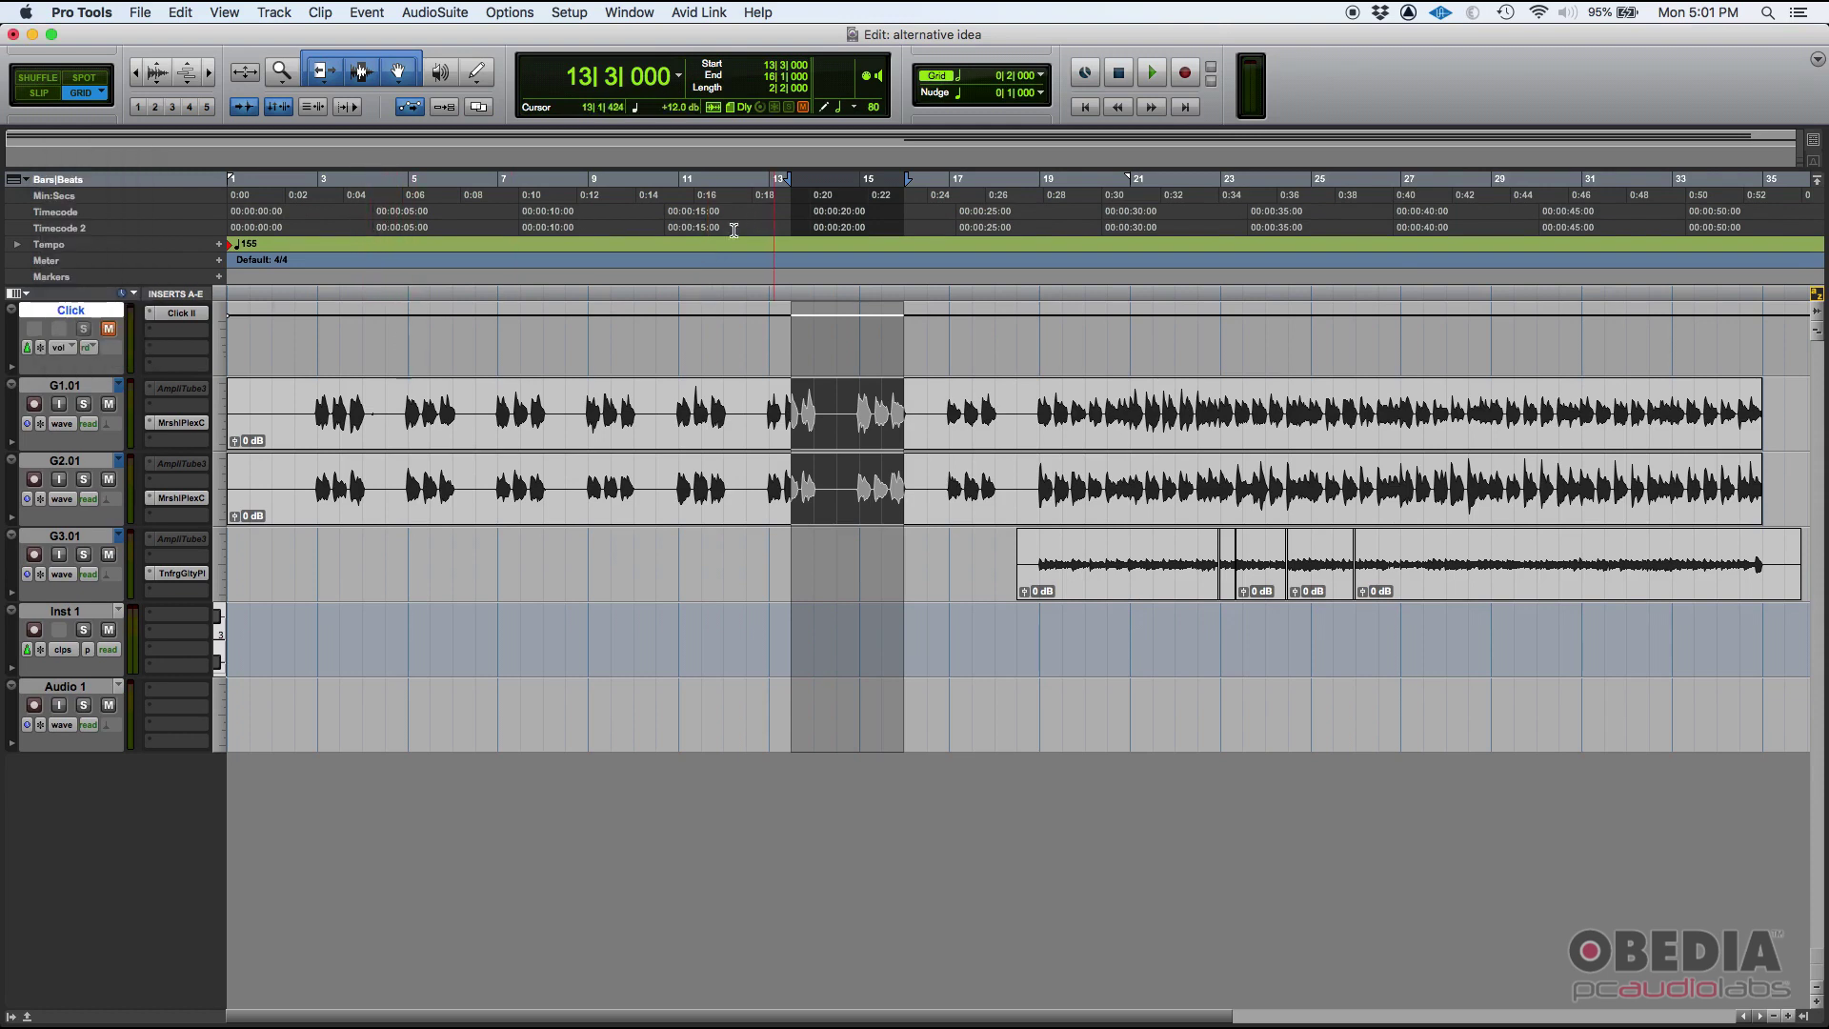
{"action": "left_click", "coordinate": [695, 361]}
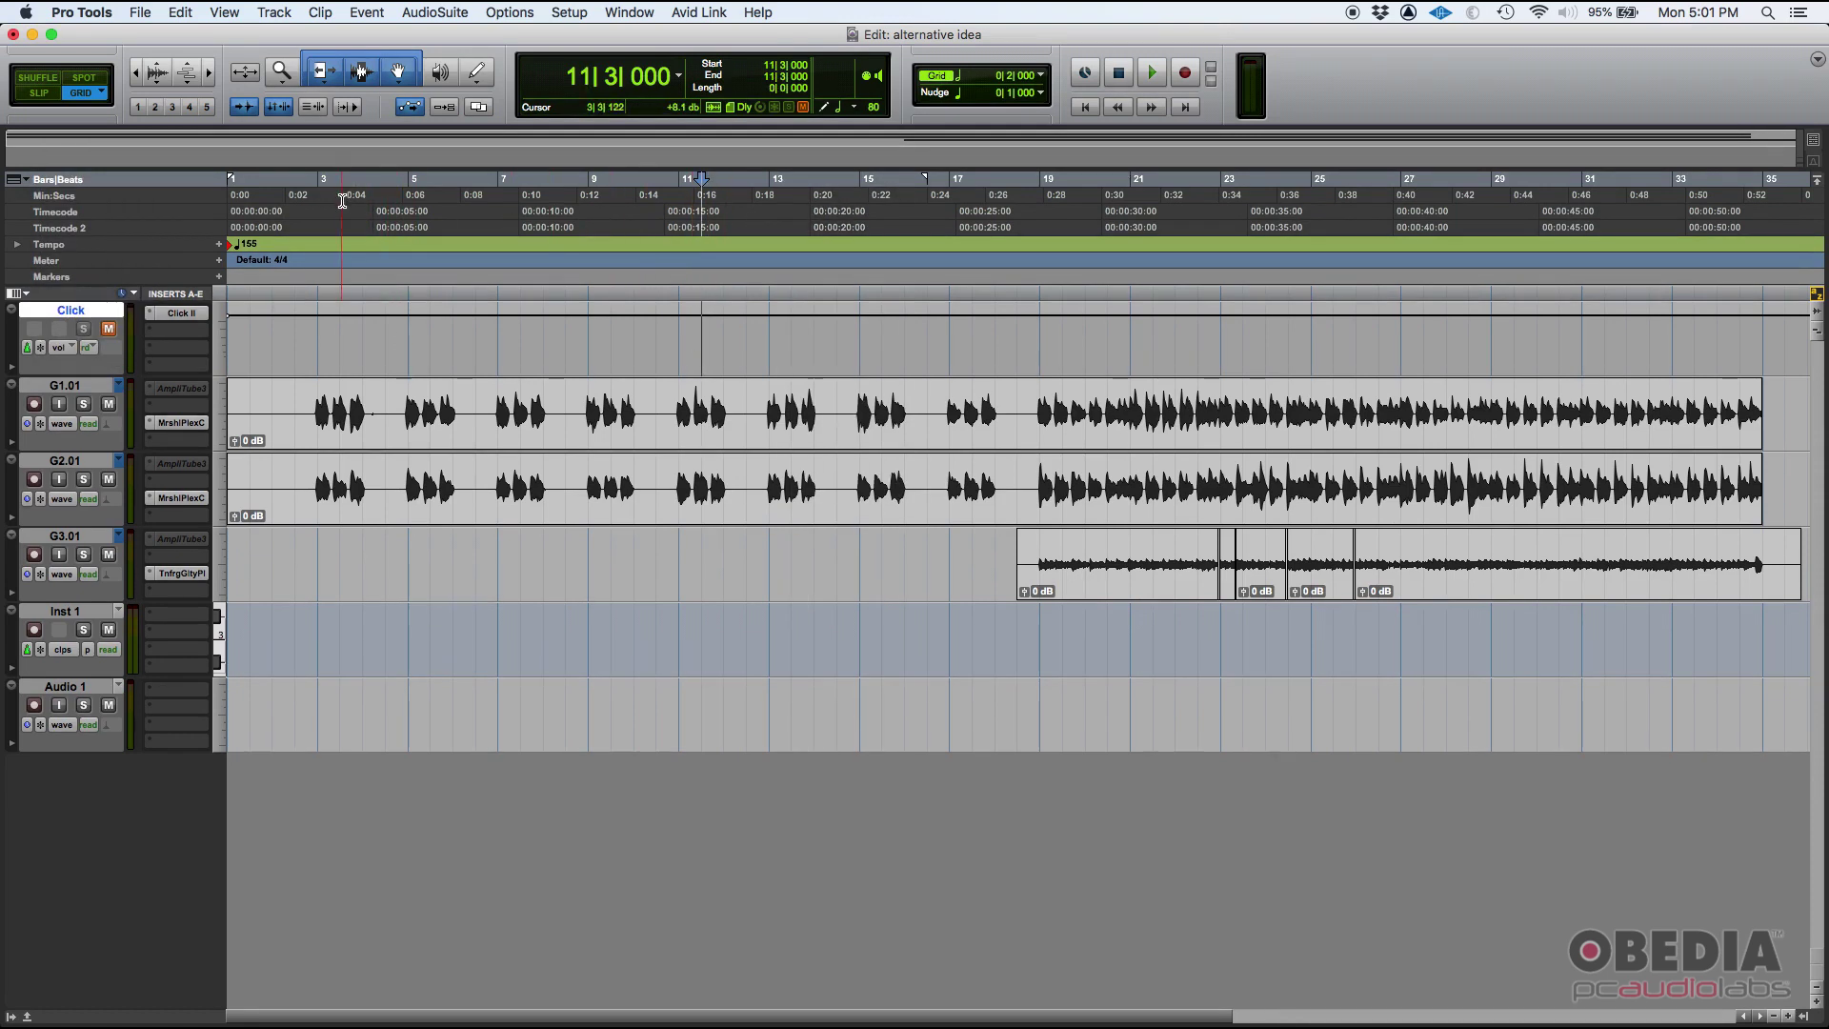
Hide the Timecode 2 and Timecode rulers, toggling Min:Secs off and back on.
{"action": "left_click", "coordinate": [24, 181]}
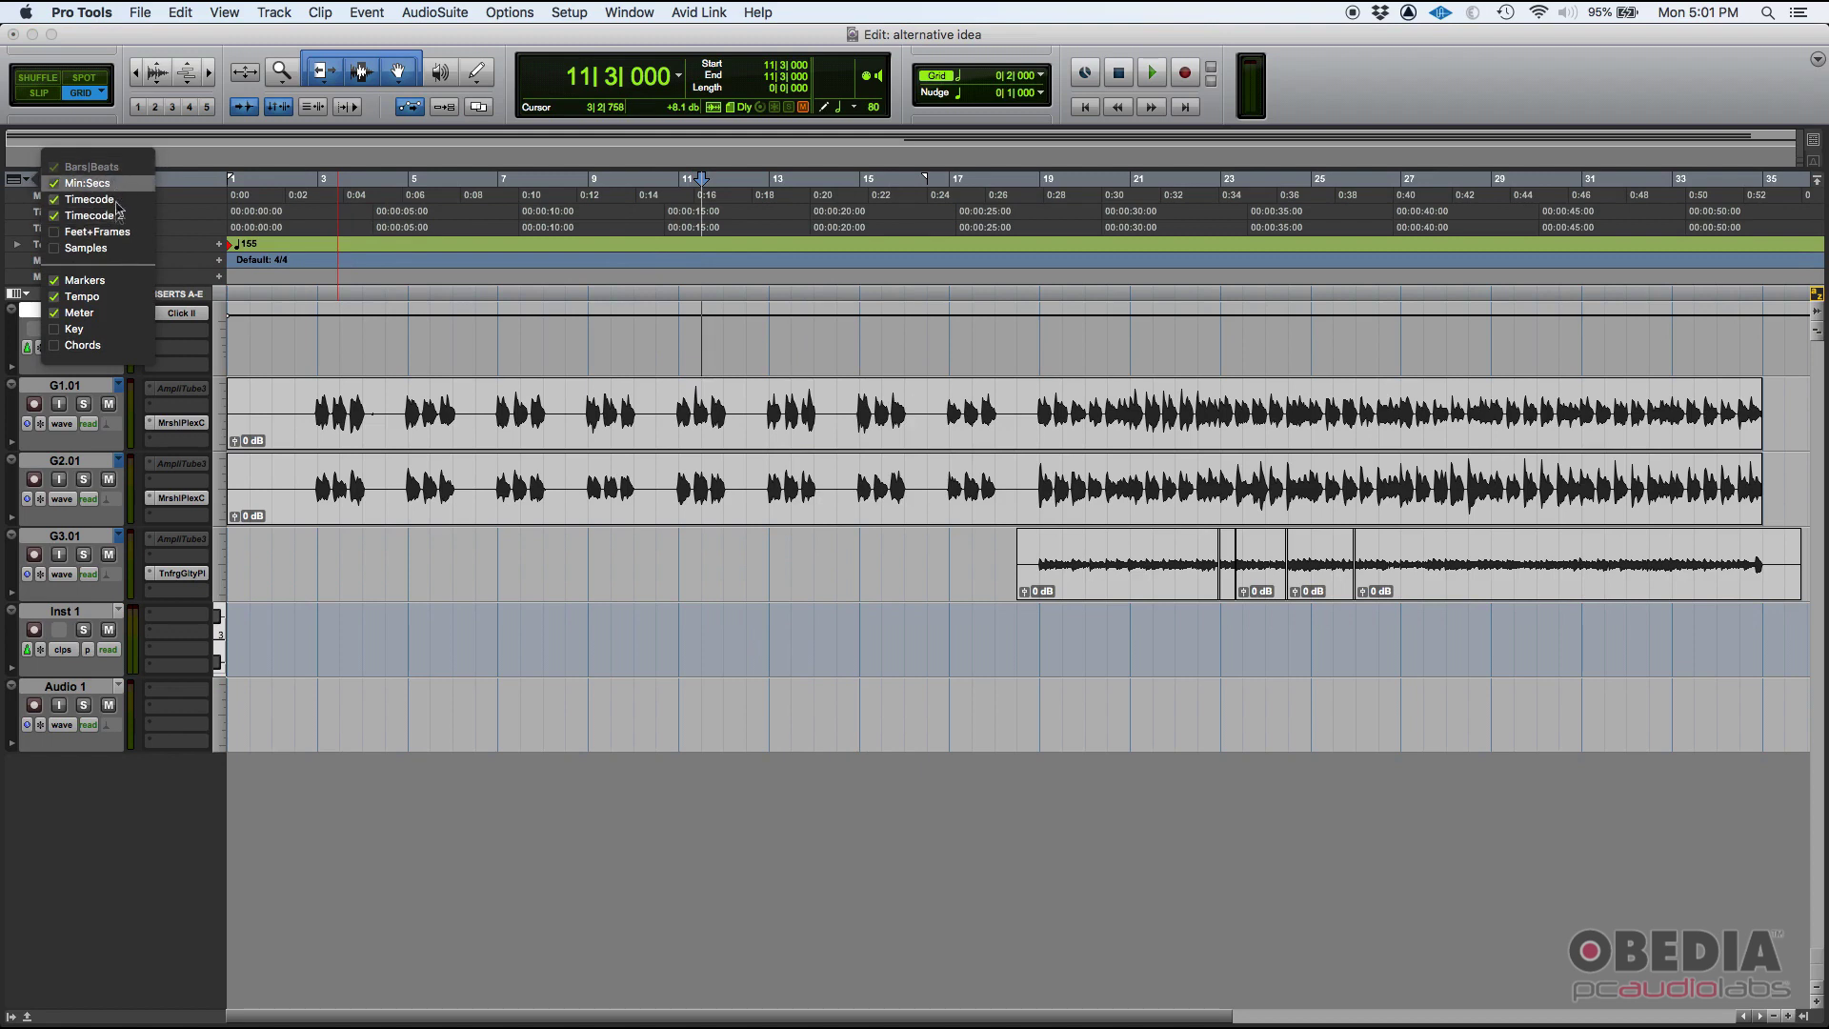
{"action": "left_click", "coordinate": [191, 228]}
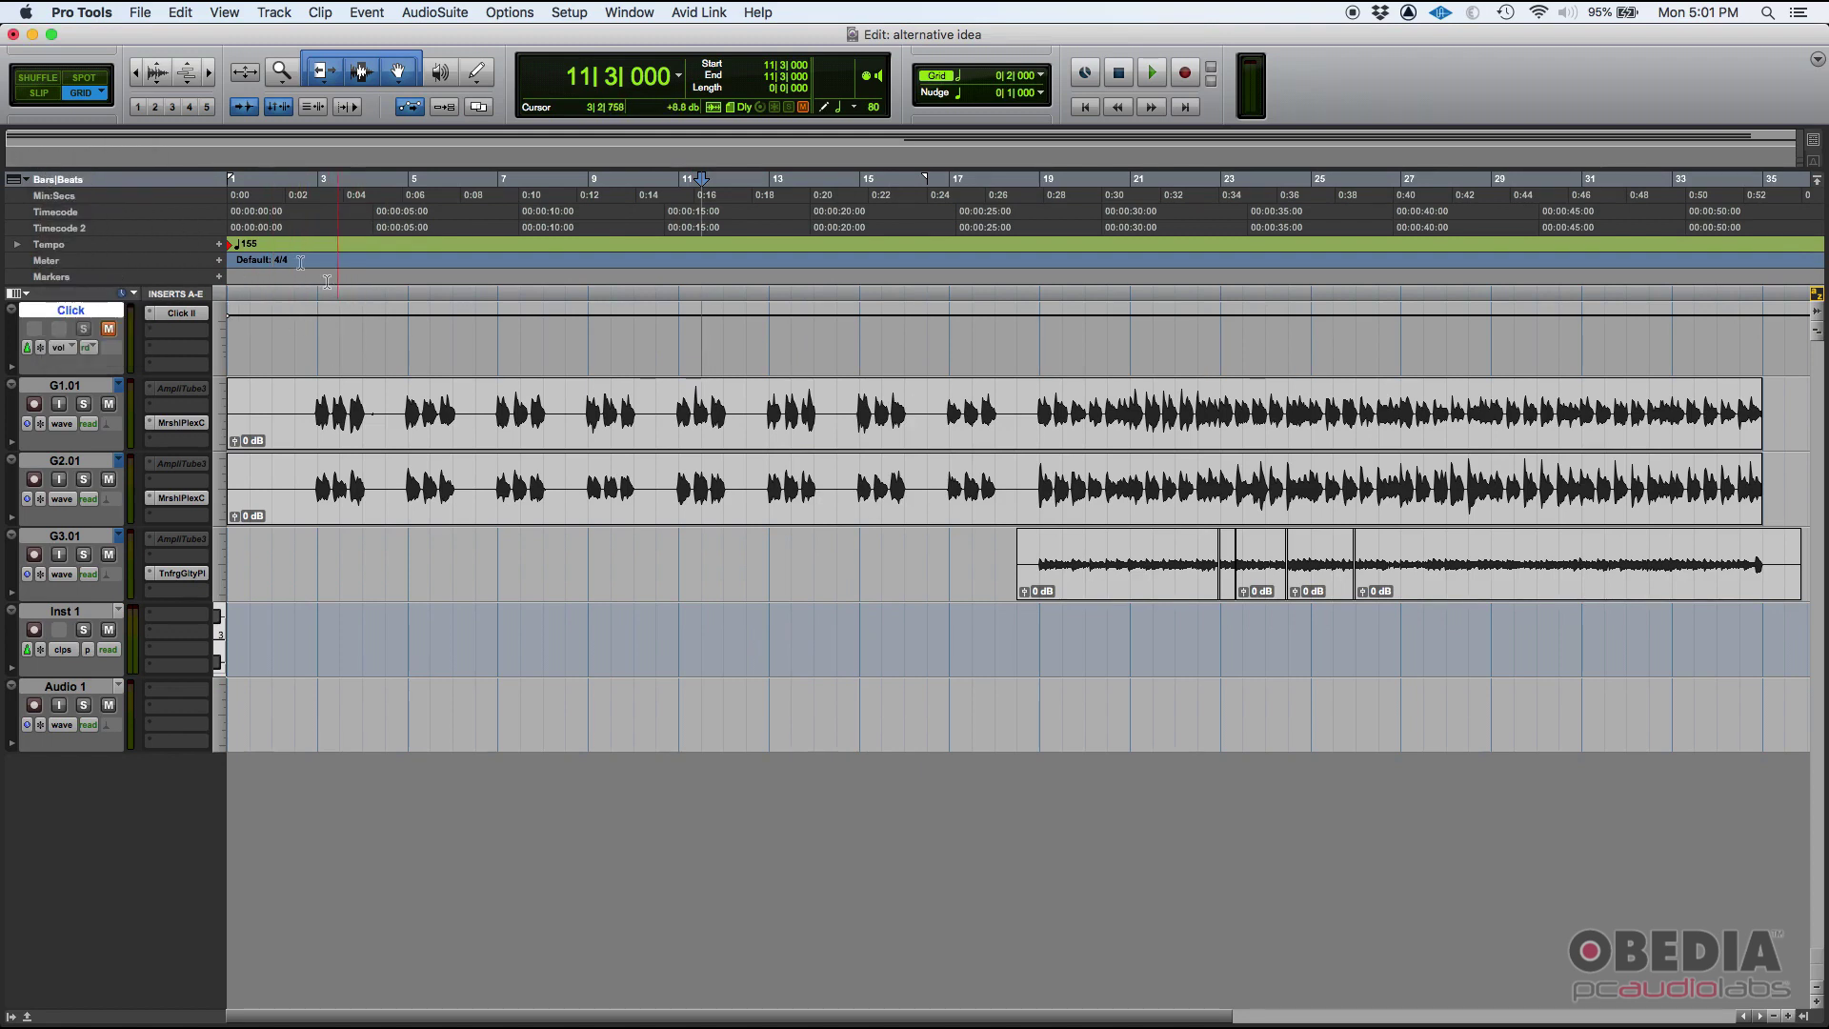
{"action": "left_click", "coordinate": [28, 180]}
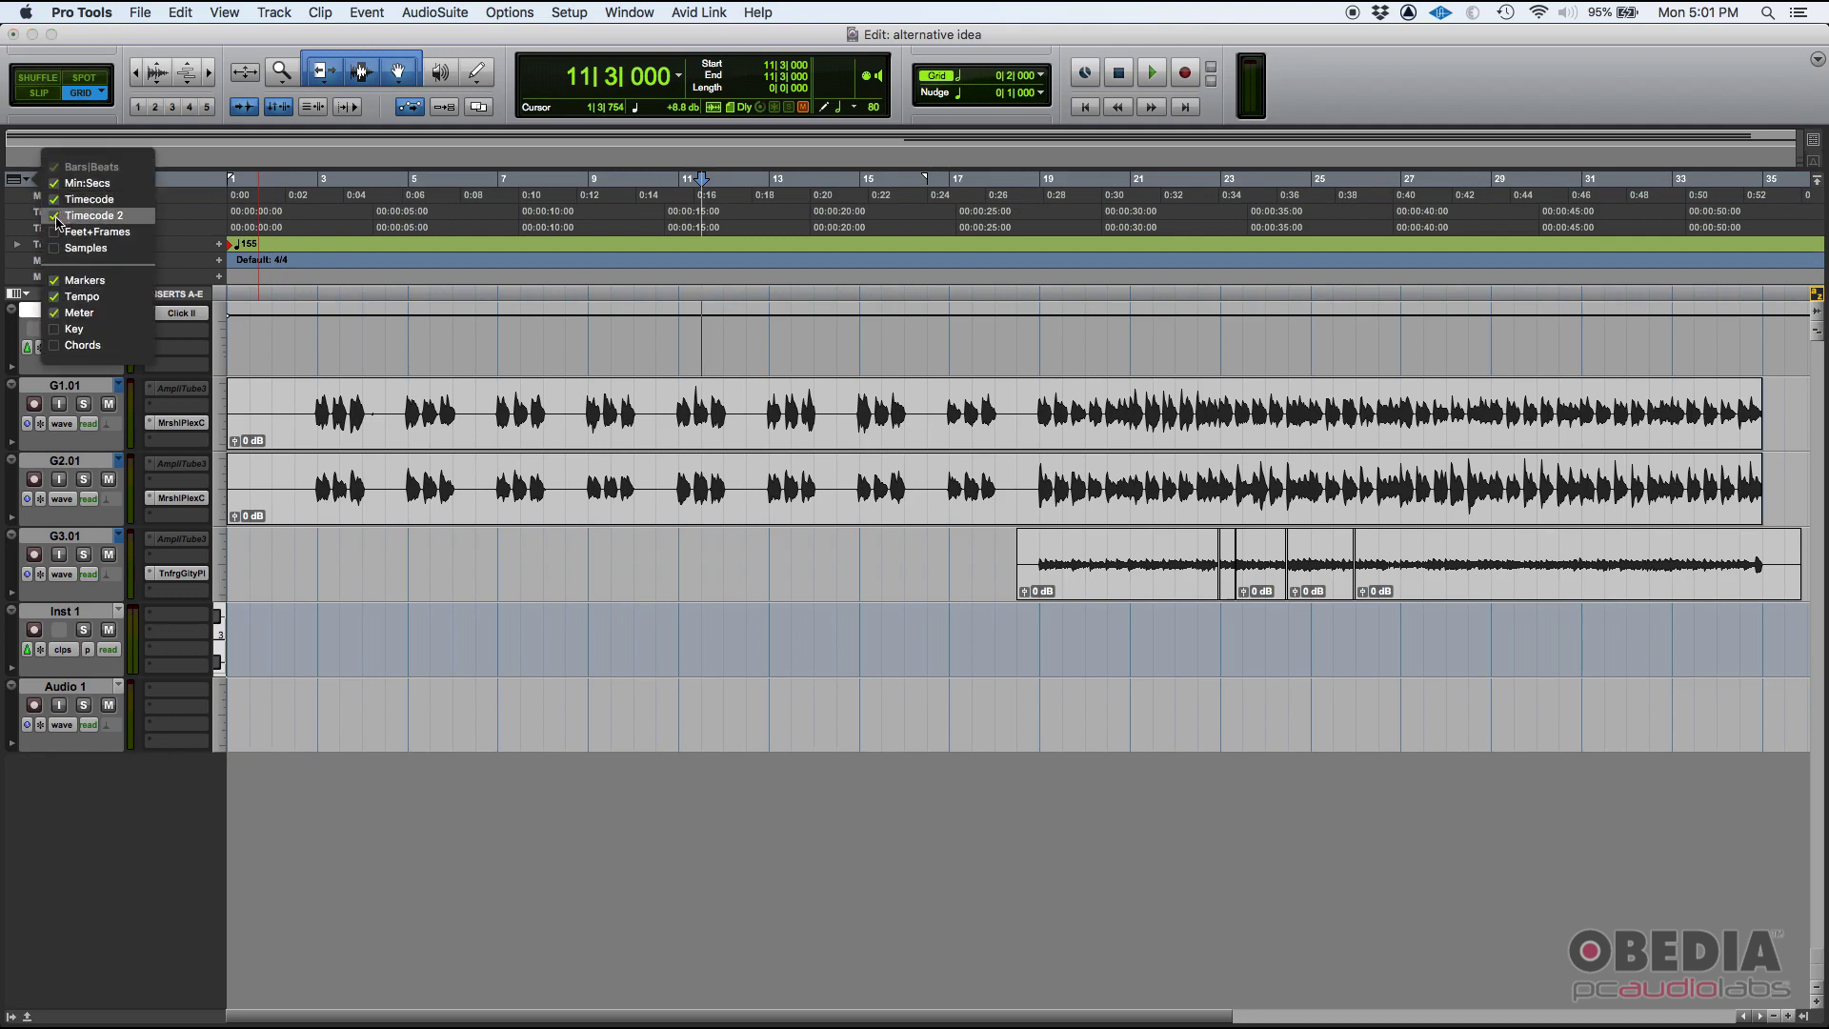
{"action": "left_click", "coordinate": [59, 216]}
{"action": "left_click", "coordinate": [56, 201]}
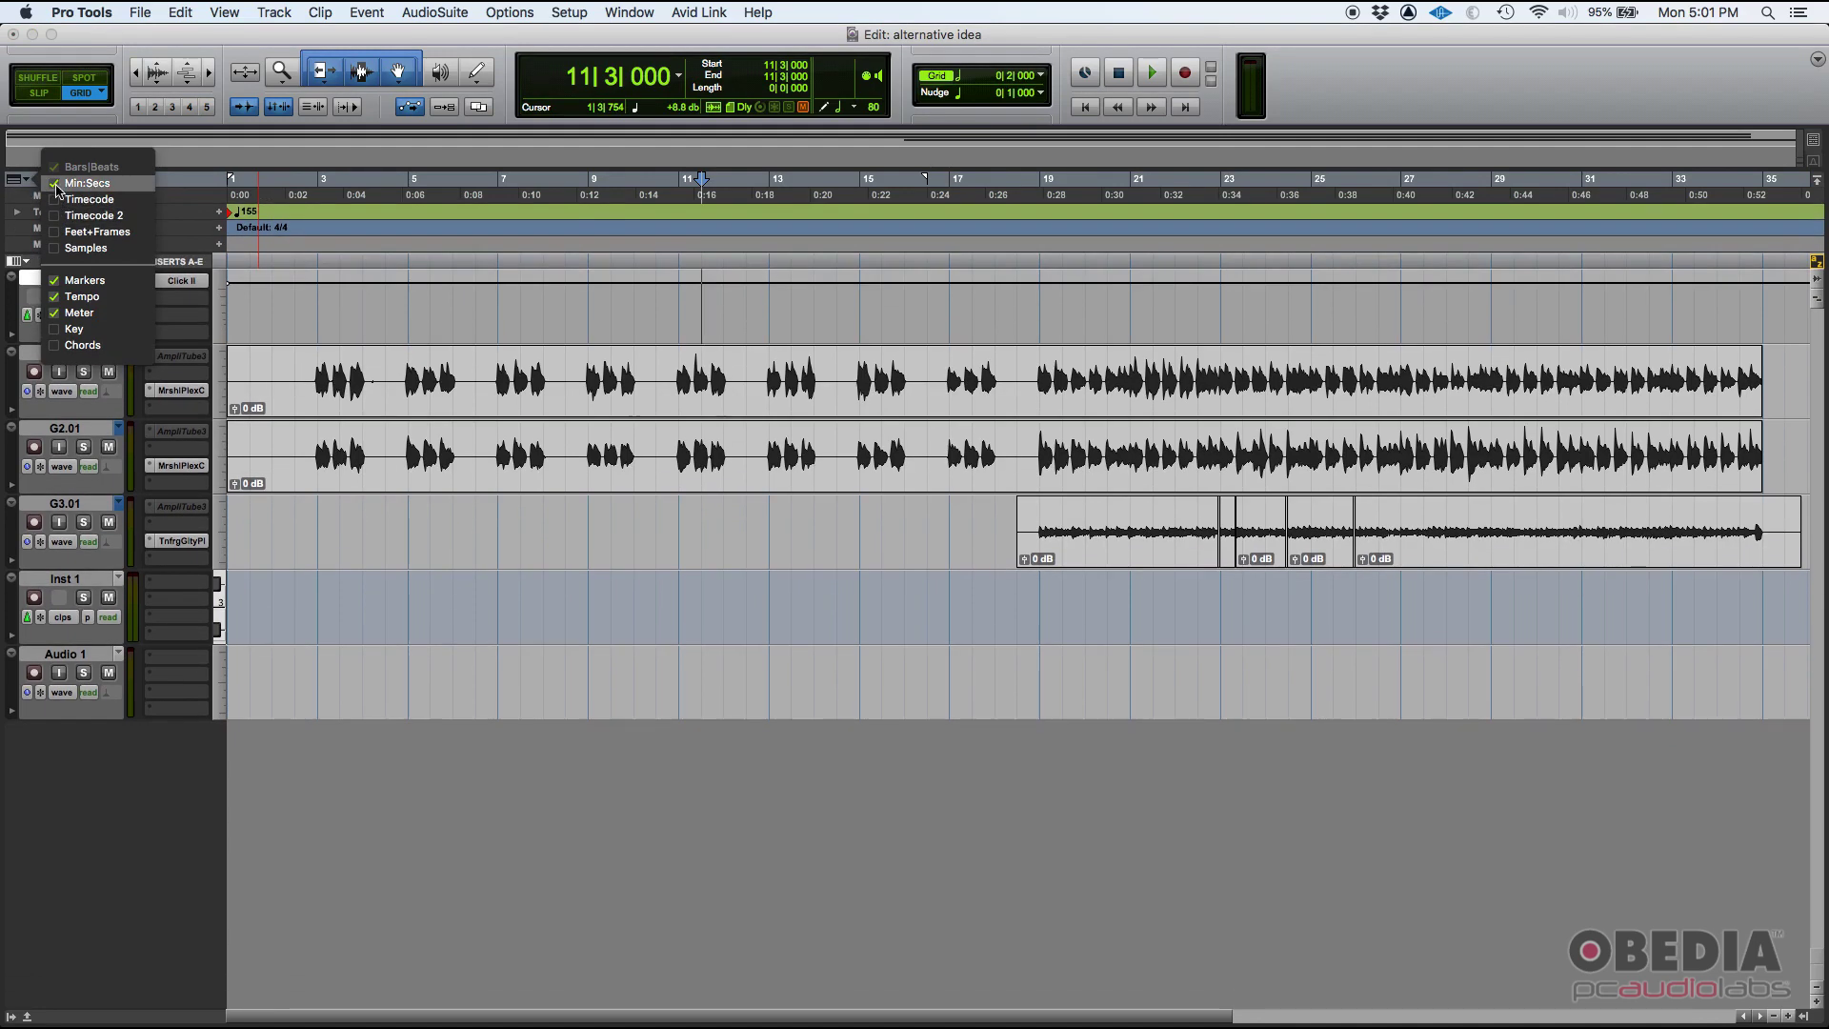
{"action": "left_click", "coordinate": [50, 184]}
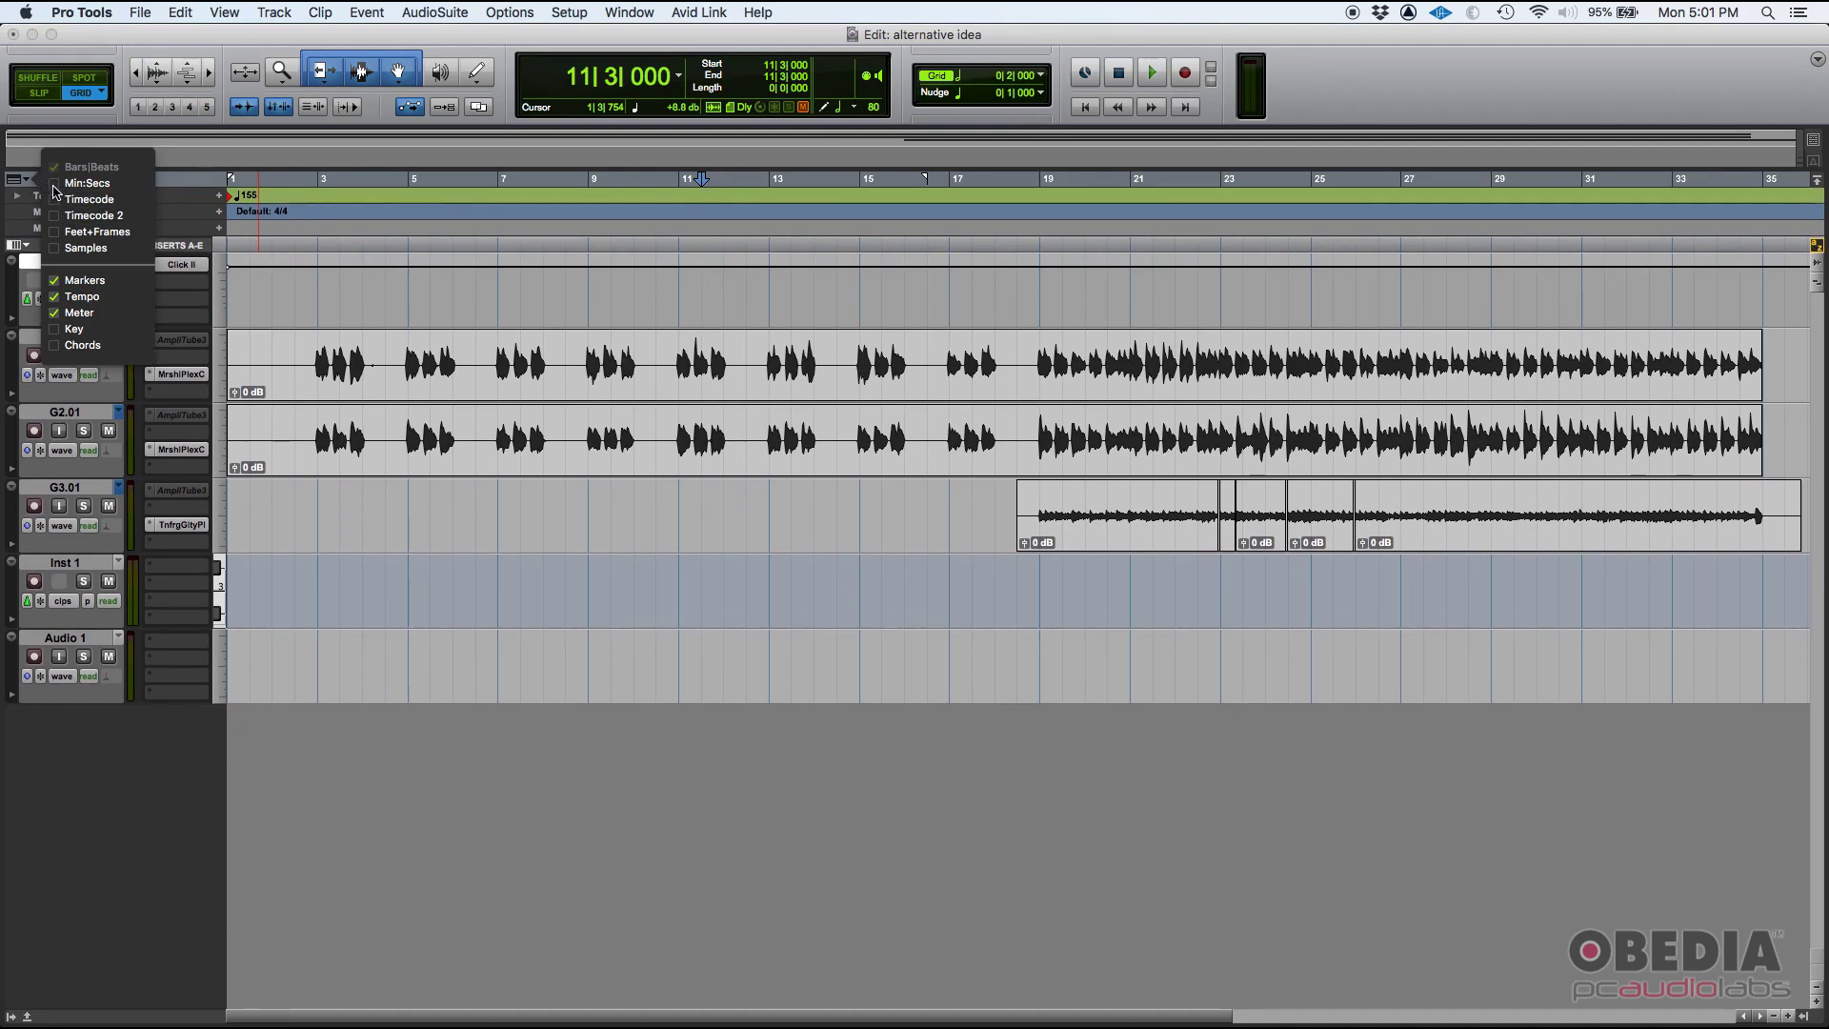
{"action": "left_click", "coordinate": [55, 184]}
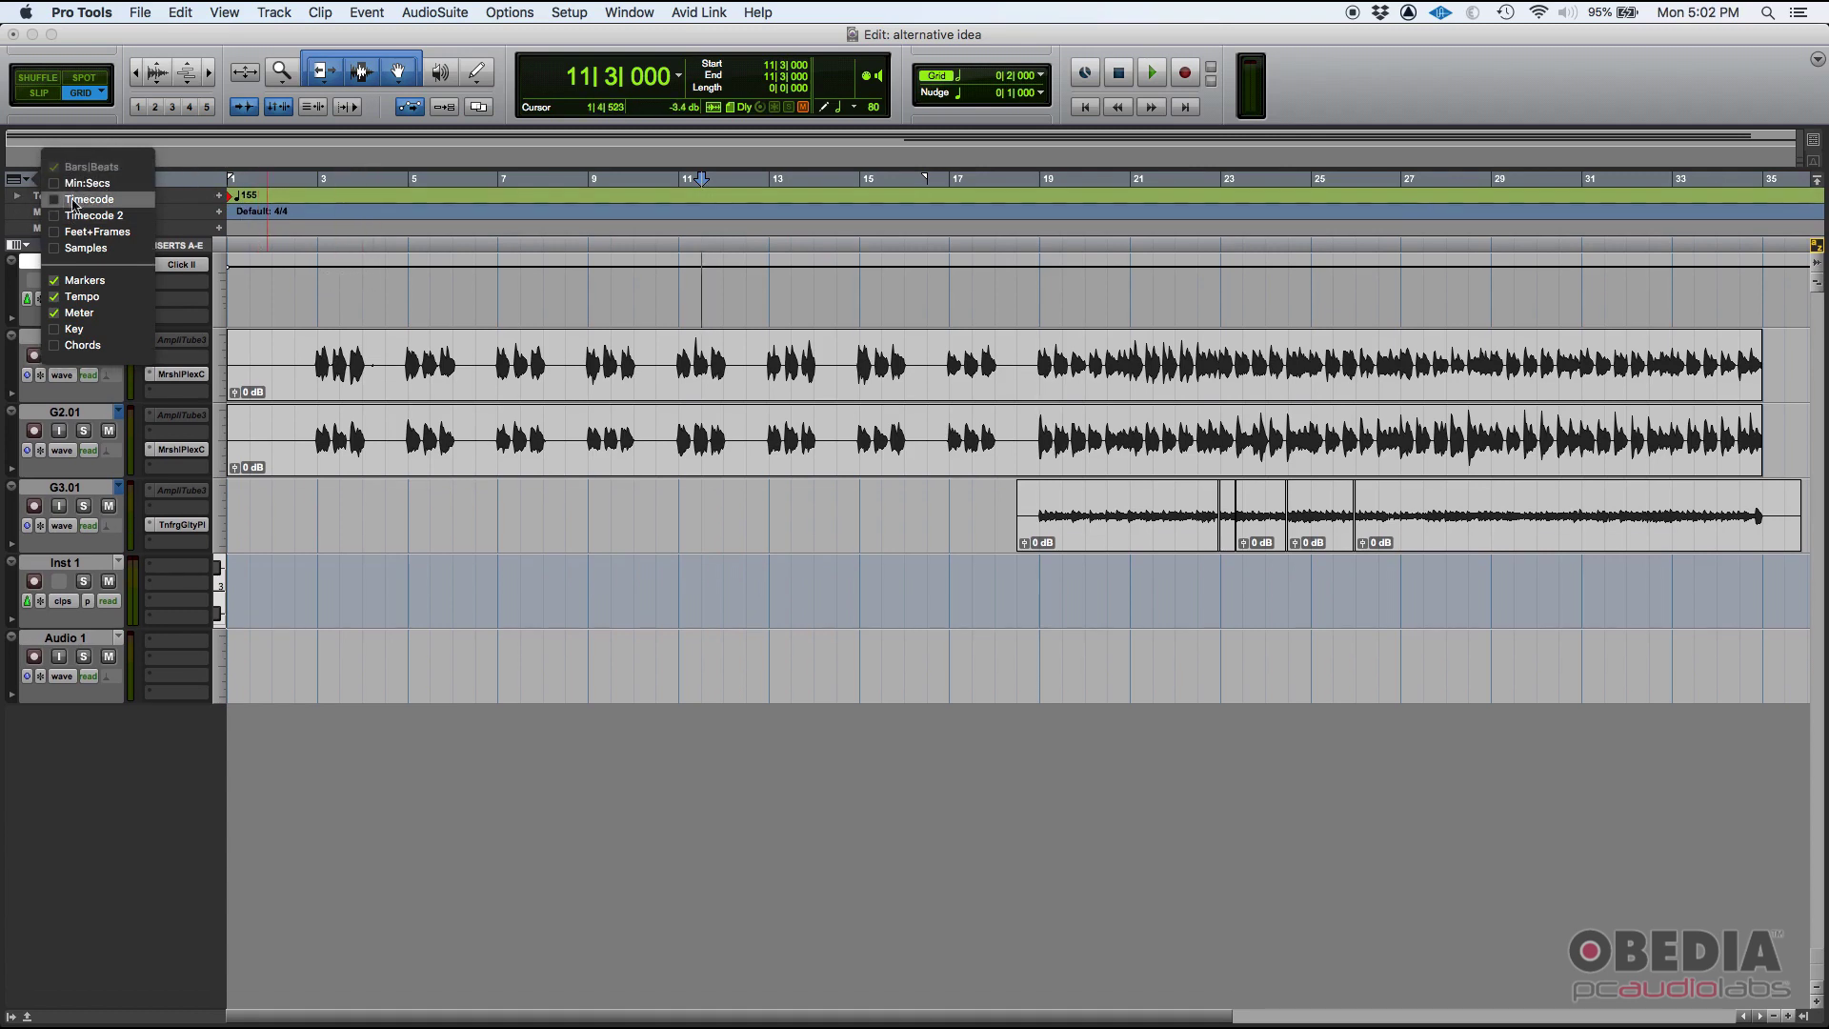
{"action": "left_click", "coordinate": [367, 319]}
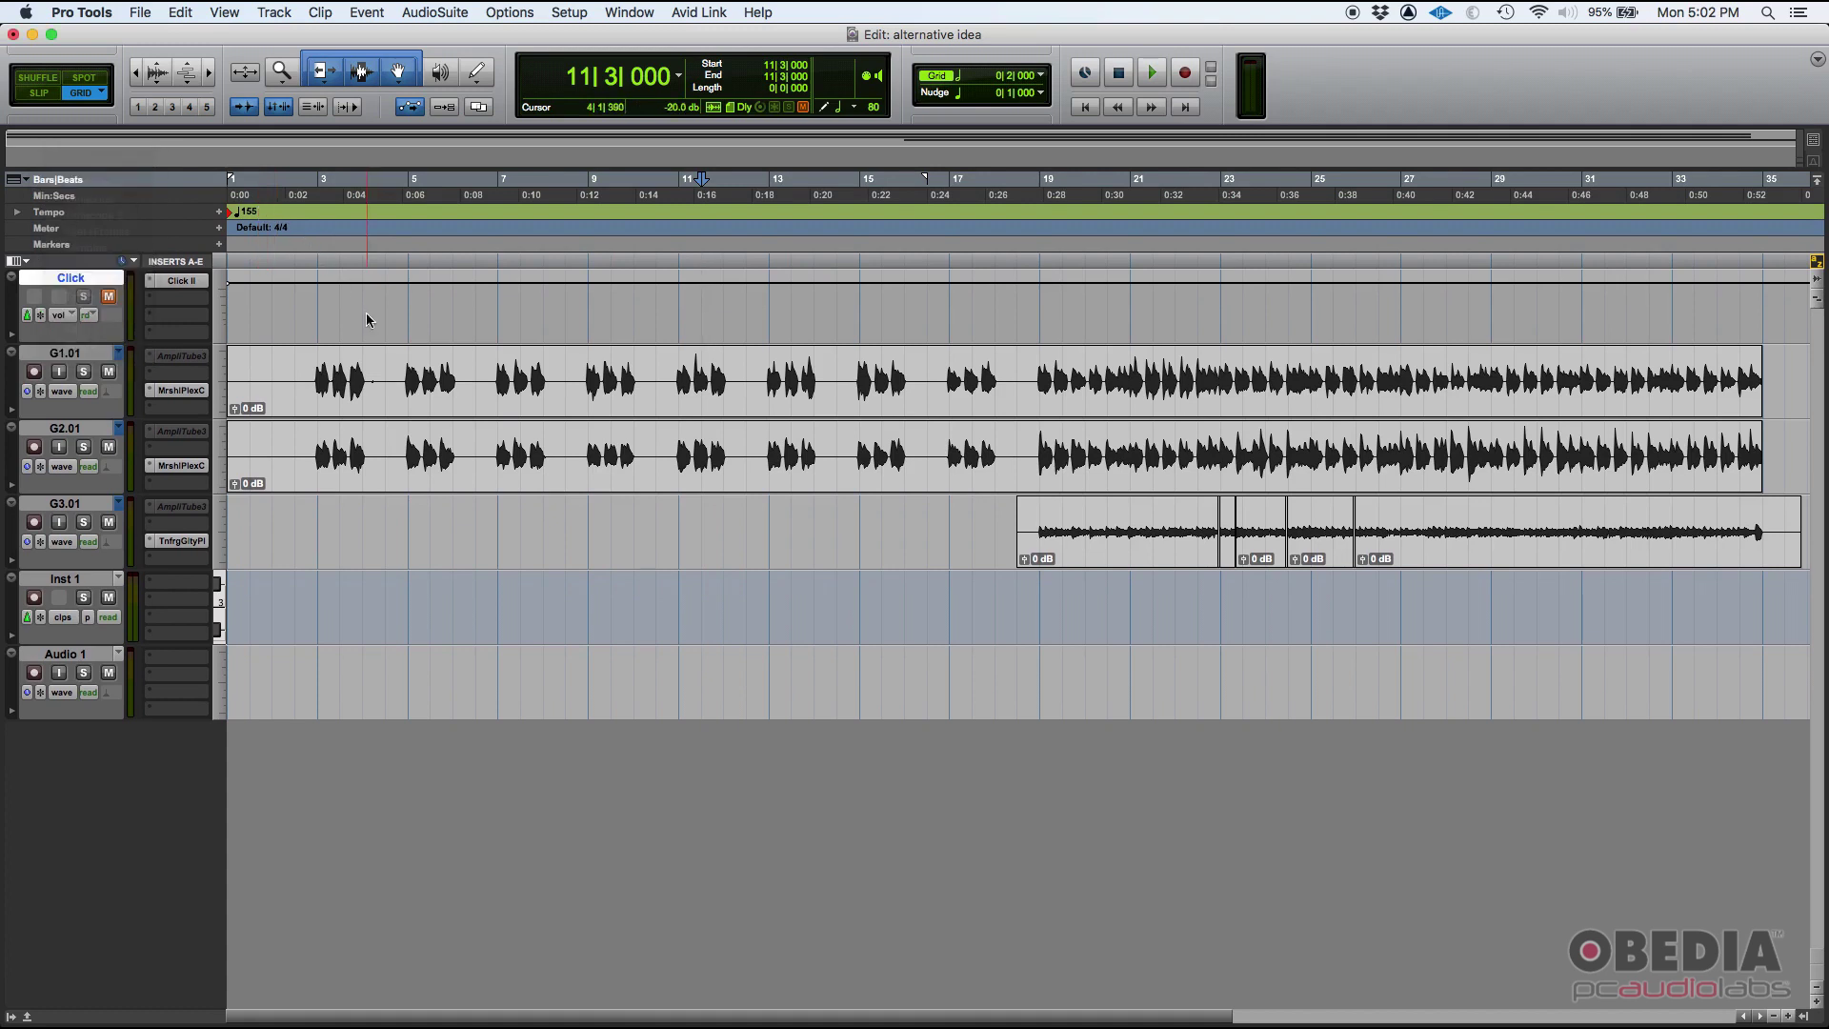
{"action": "left_click_drag", "start_coordinate": [295, 306], "coordinate": [1271, 325]}
{"action": "left_click", "coordinate": [1271, 325]}
{"action": "left_click_drag", "start_coordinate": [1783, 325], "coordinate": [295, 316]}
{"action": "left_click", "coordinate": [297, 324]}
{"action": "left_click", "coordinate": [1790, 303]}
{"action": "left_click", "coordinate": [296, 316]}
{"action": "mouse_move", "coordinate": [295, 316]}
{"action": "left_mouse_down"}
{"action": "mouse_move", "coordinate": [1772, 306]}
{"action": "mouse_move", "coordinate": [302, 316]}
{"action": "left_mouse_up"}
{"action": "left_click", "coordinate": [1777, 306]}
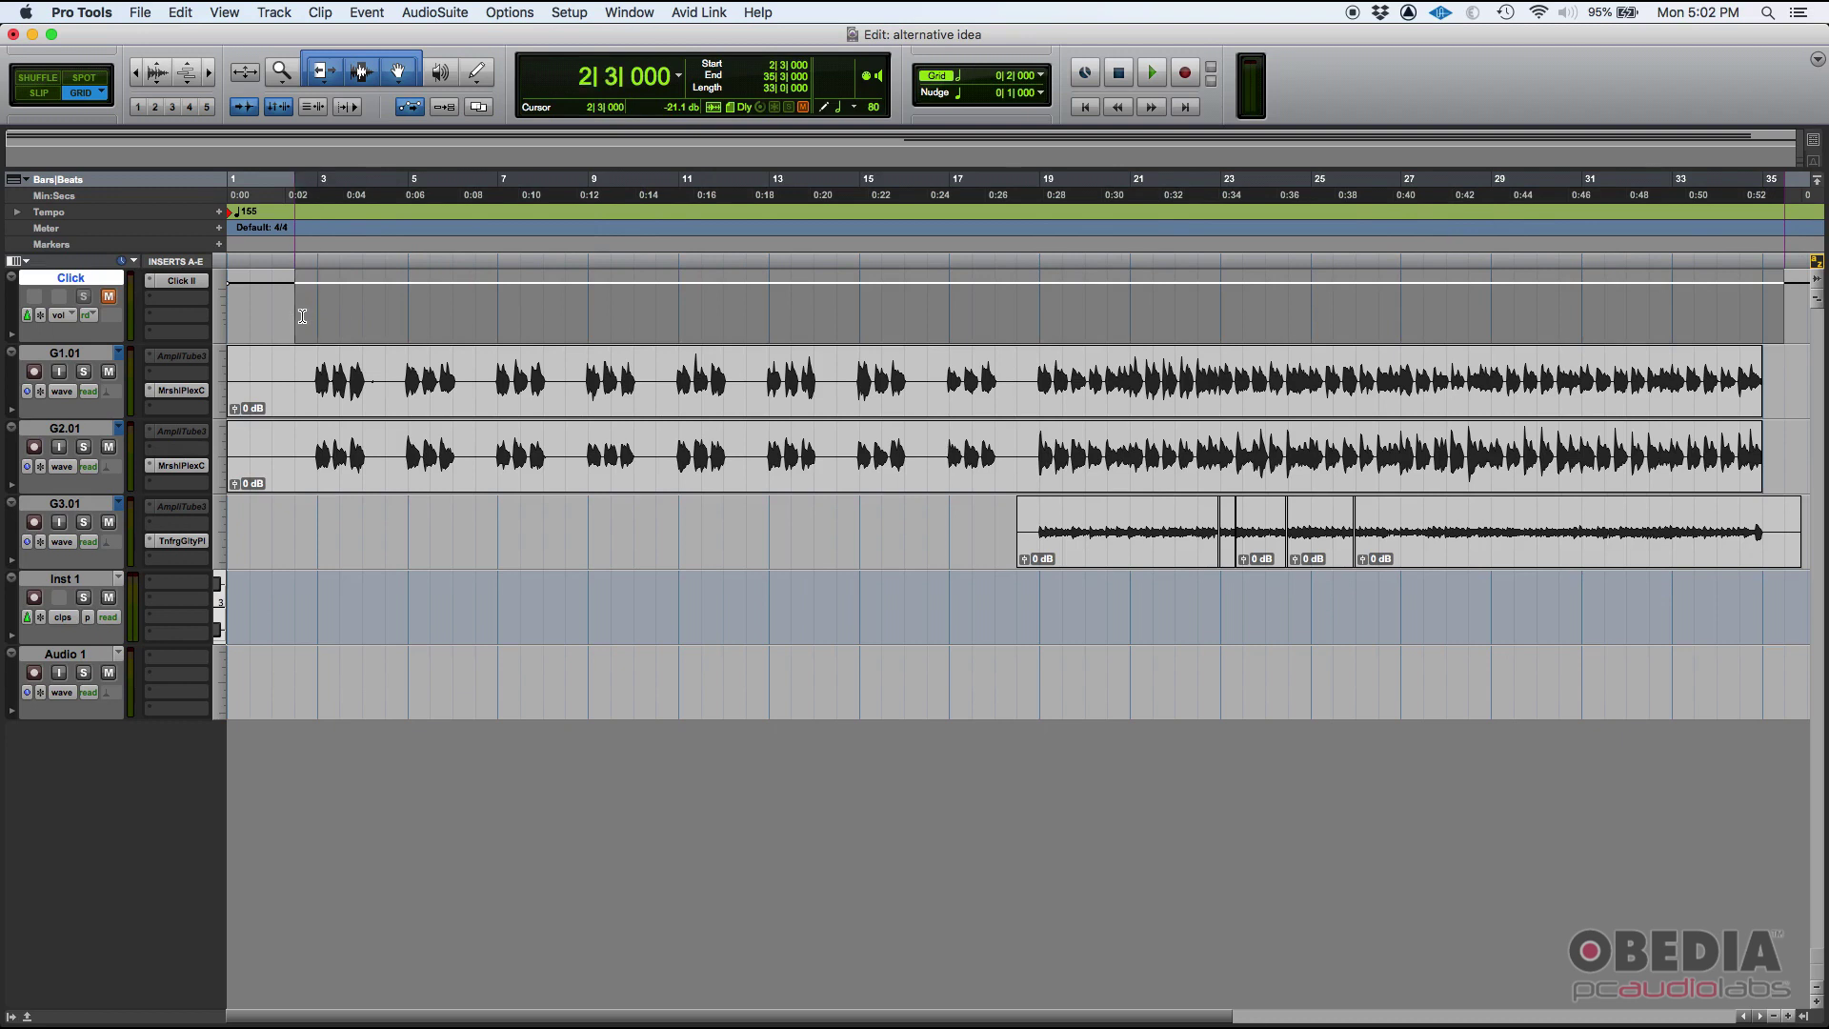
{"action": "left_click", "coordinate": [303, 316]}
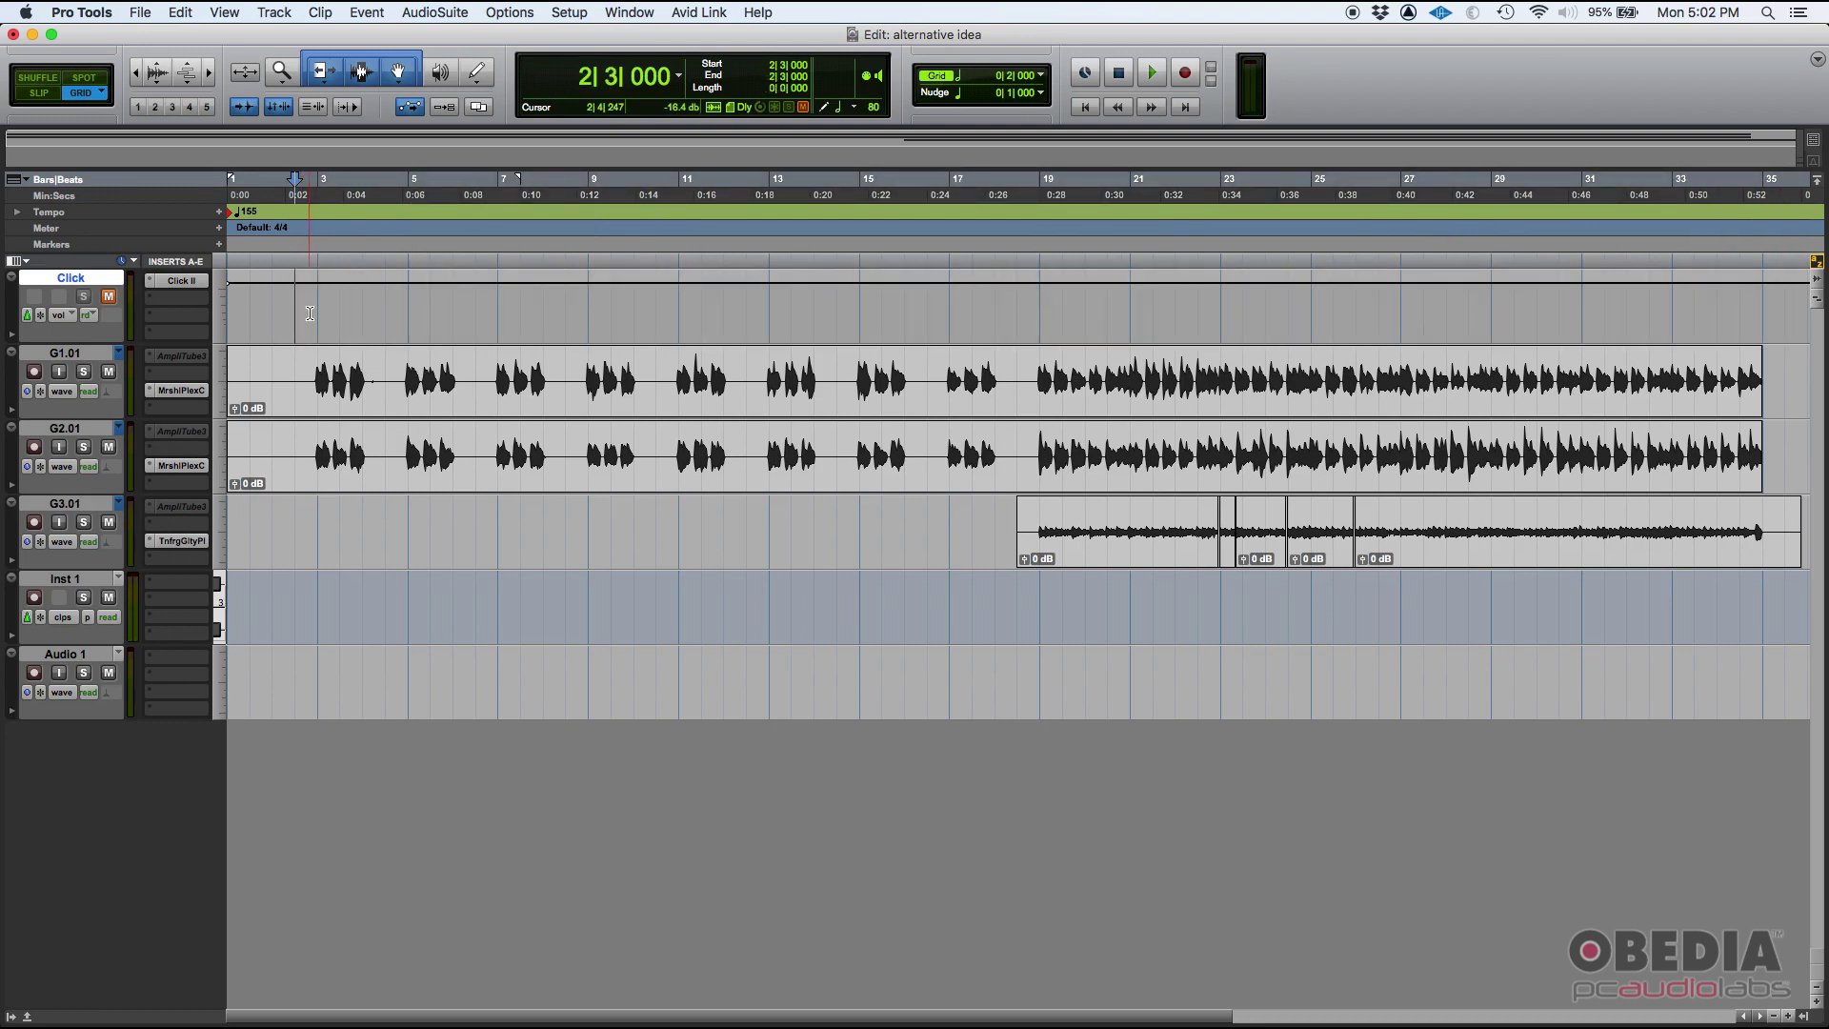